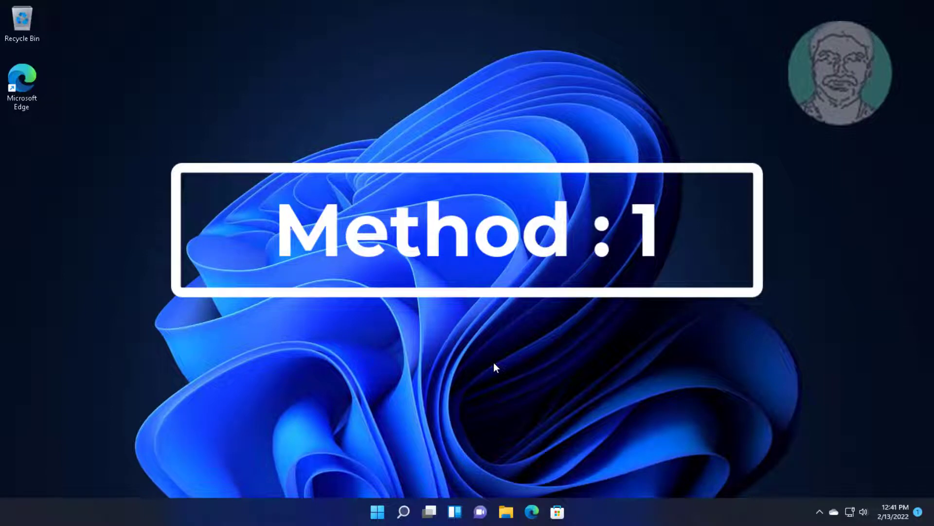
# Step: Open the list of other troubleshooters under the Troubleshoot page of the Windows system settings
pyautogui.click(378, 512)
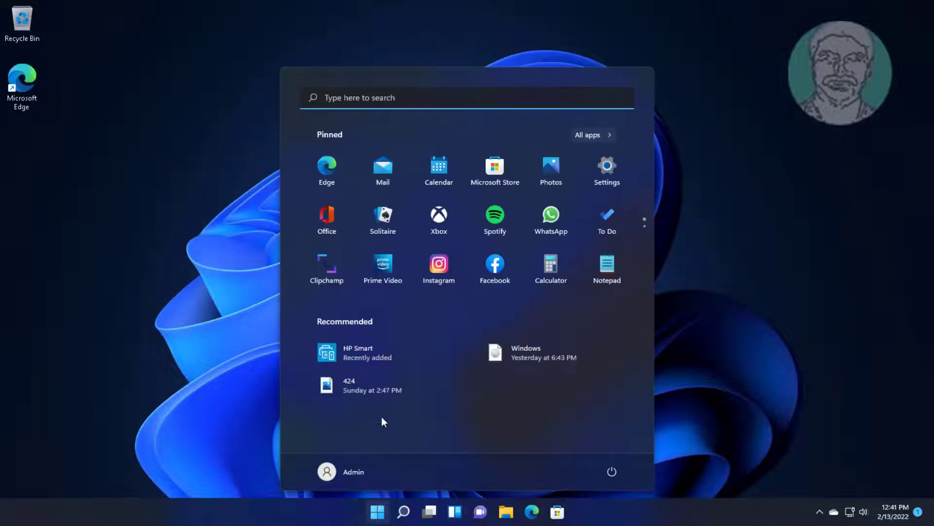
pyautogui.click(609, 167)
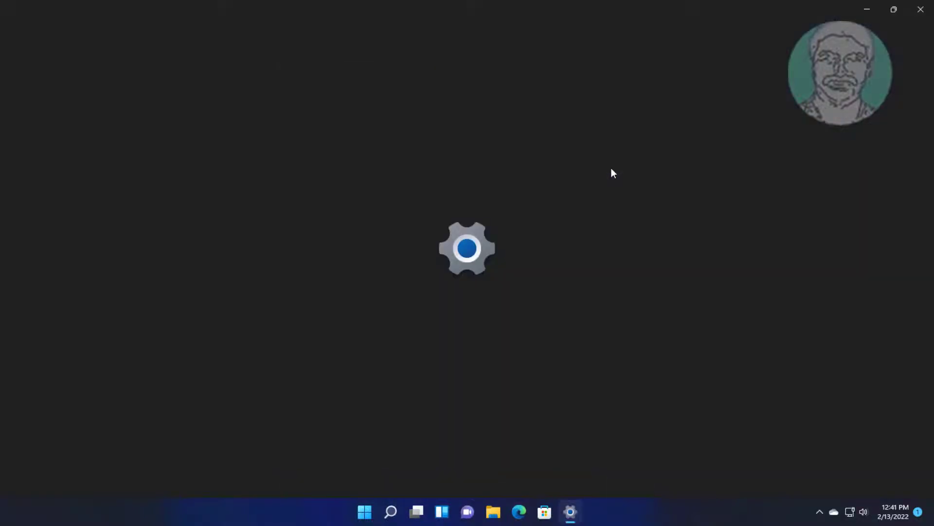
pyautogui.scroll(-1, 415, 332)
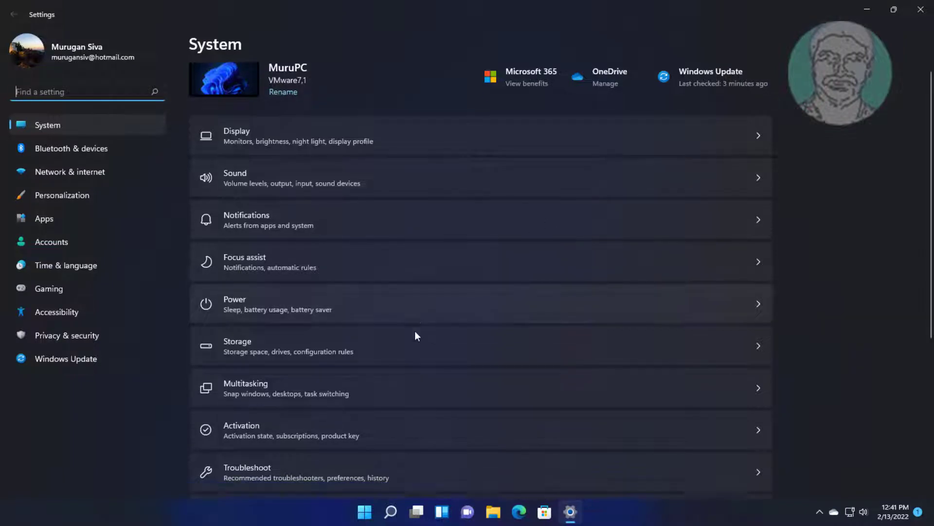
pyautogui.scroll(-5, 415, 336)
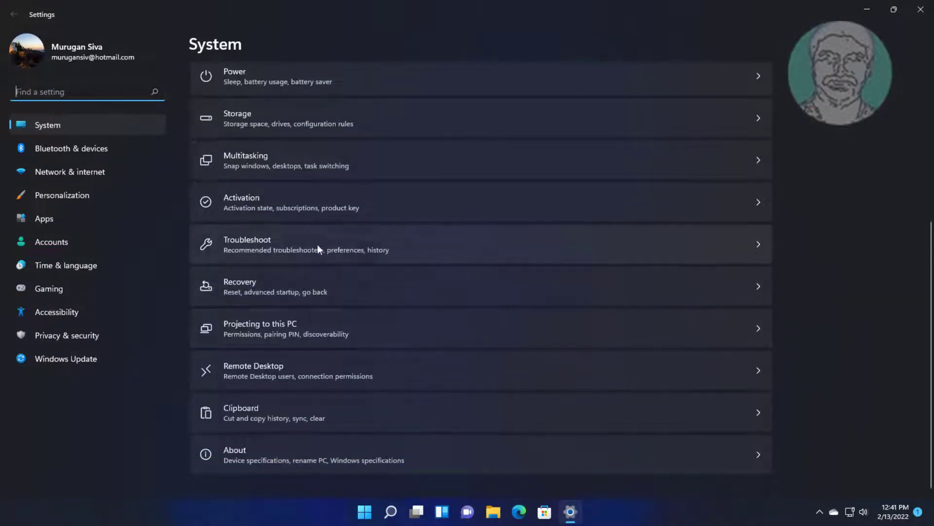
pyautogui.click(359, 244)
pyautogui.click(287, 190)
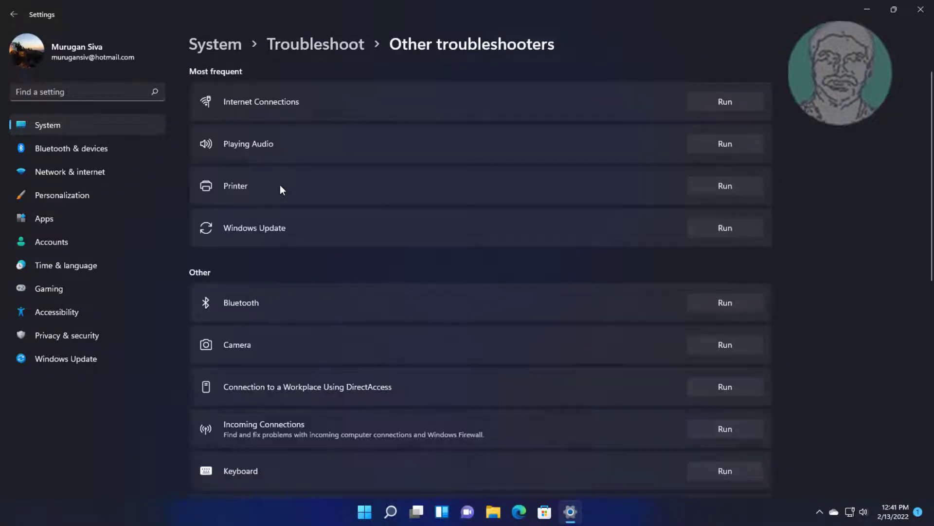
# Step: Run the Playing Audio troubleshooter, accepting the speaker properties with all enhancements disabled, and close the troubleshooter
pyautogui.click(747, 145)
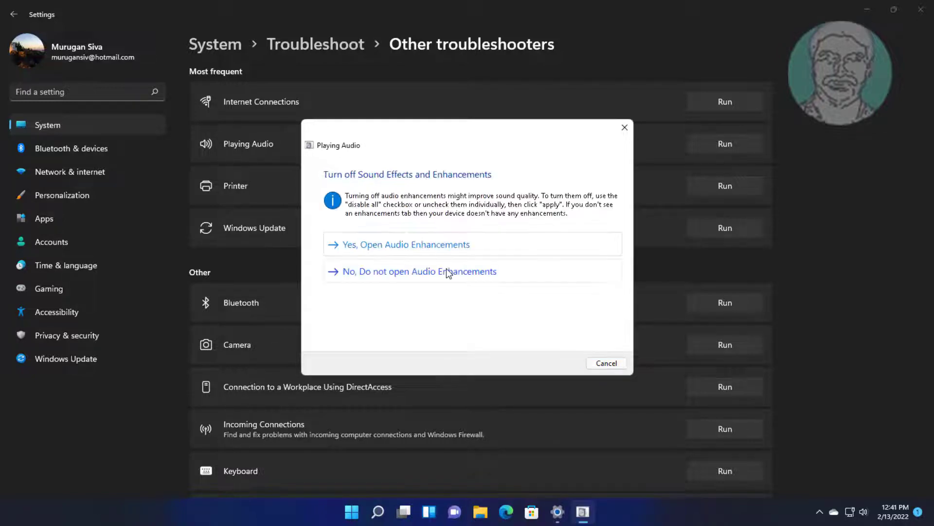
pyautogui.click(446, 271)
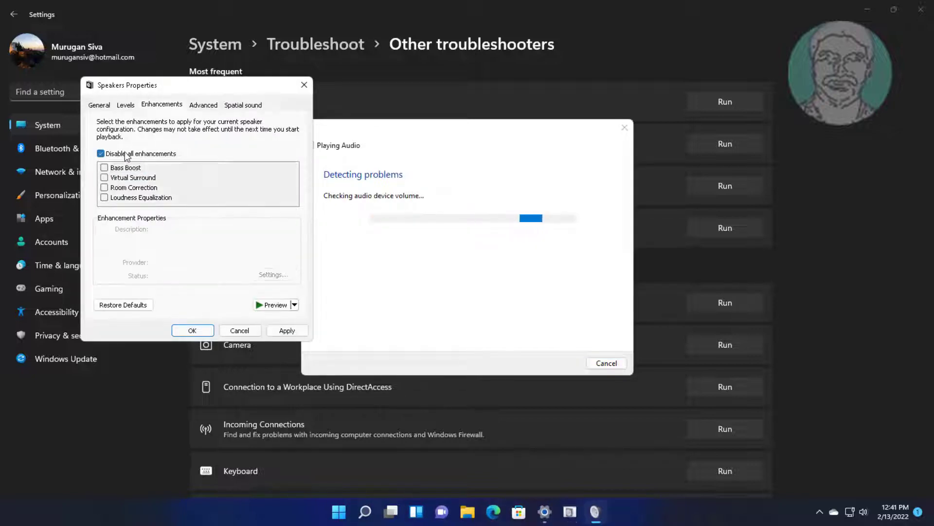
pyautogui.click(207, 333)
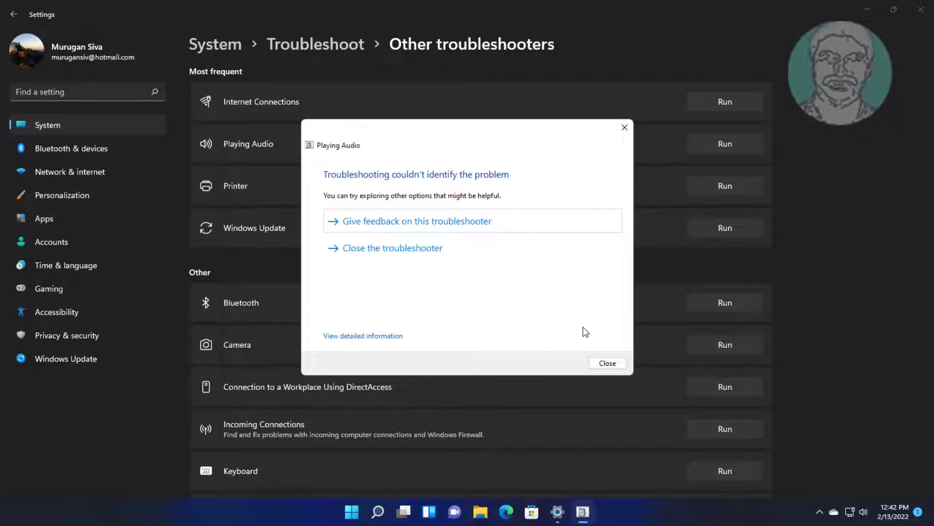
pyautogui.click(608, 363)
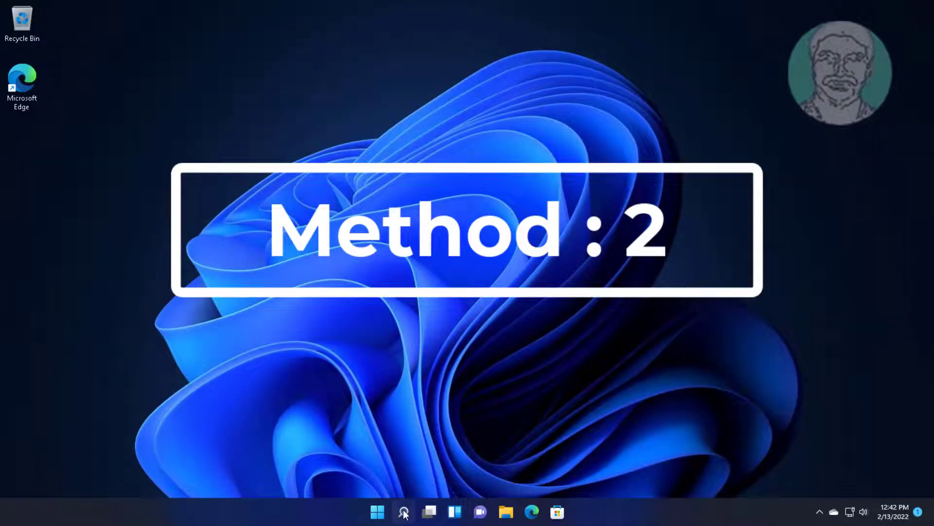
# Step: Search Windows for "device manager", open Device Manager, and move its window nearer the middle of the desktop
pyautogui.click(403, 511)
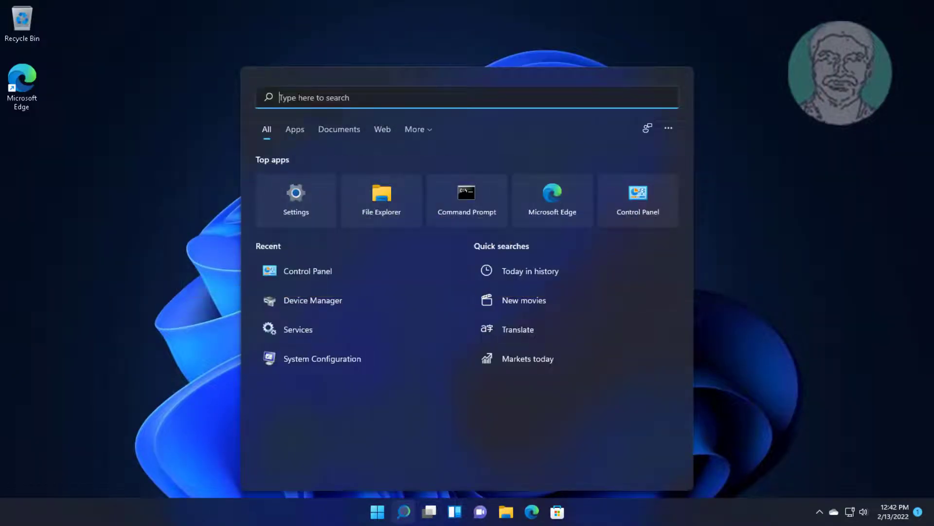
pyautogui.write('dev')
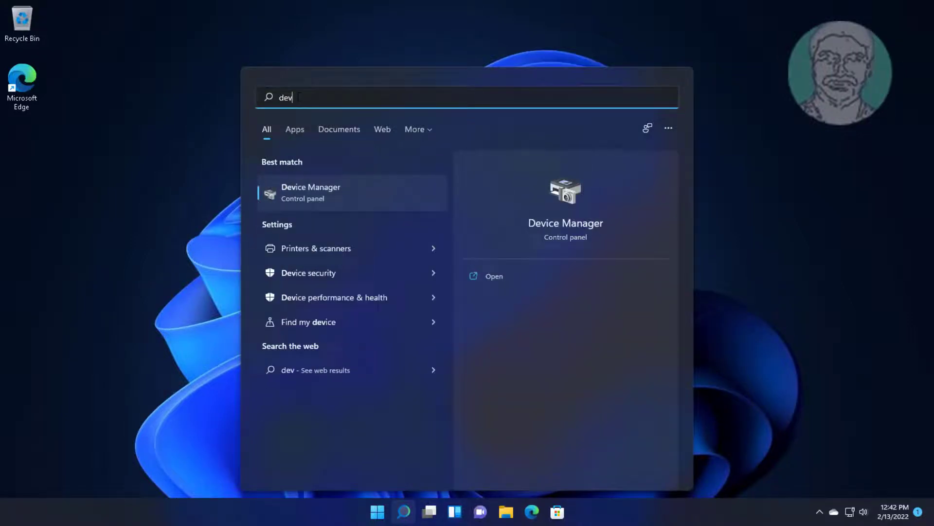
pyautogui.write('ice manager')
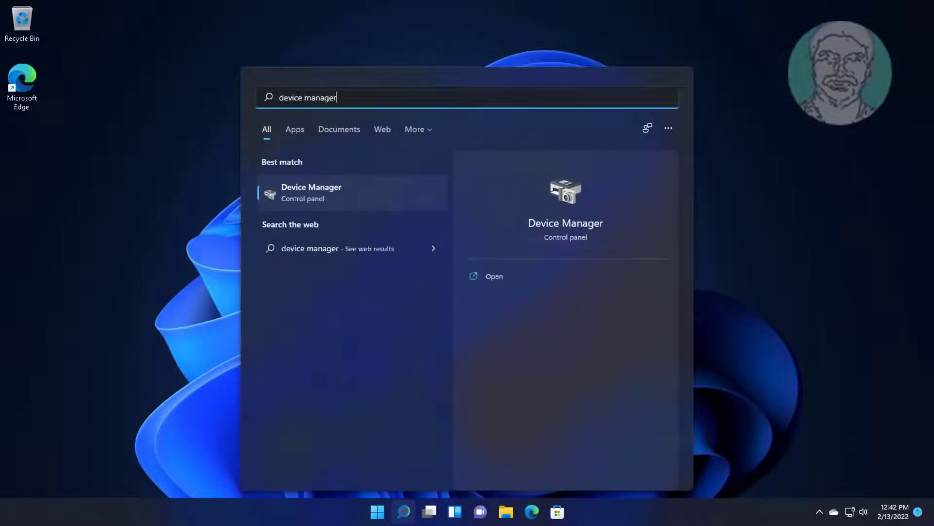
pyautogui.click(323, 192)
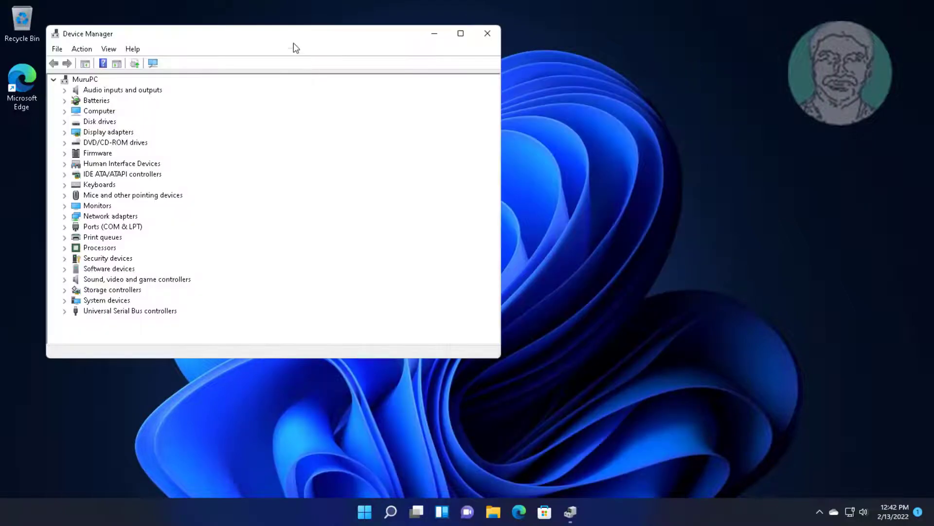
pyautogui.moveTo(277, 31); pyautogui.dragTo(436, 32)
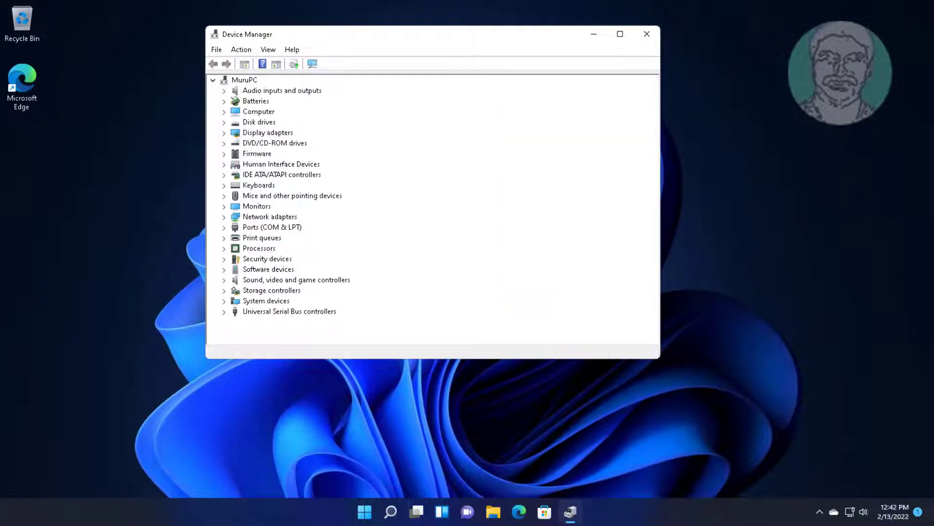
# Step: Start a driver update for the High Definition Audio Device under Sound, video and game controllers, picking from the available drivers on the computer
pyautogui.click(294, 281)
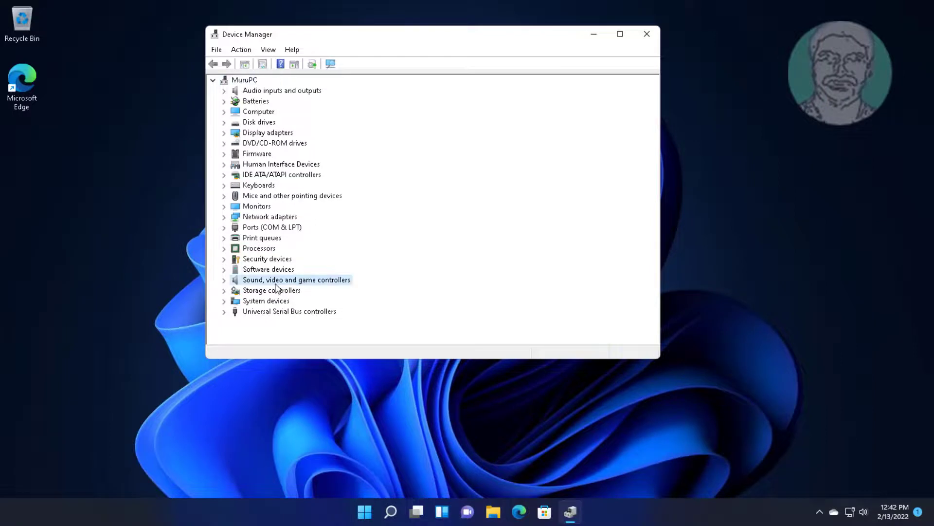
pyautogui.click(224, 279)
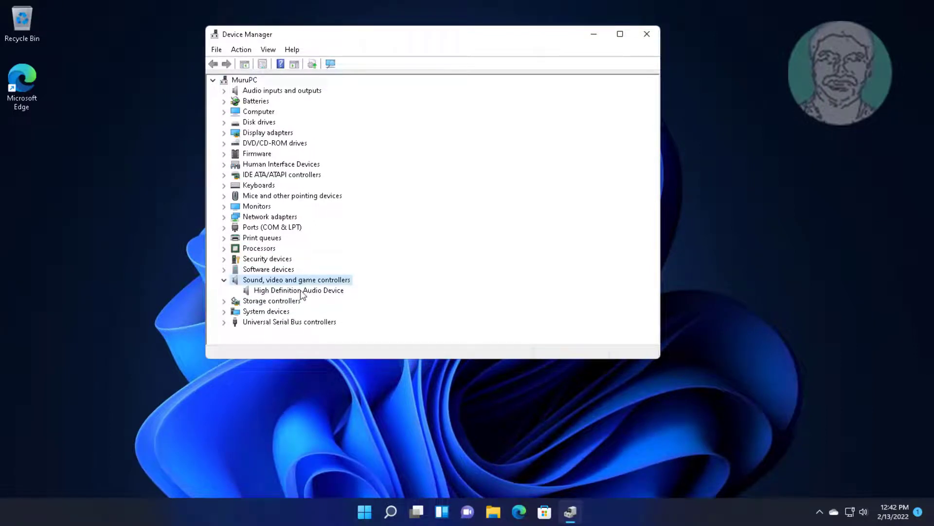
pyautogui.click(245, 292)
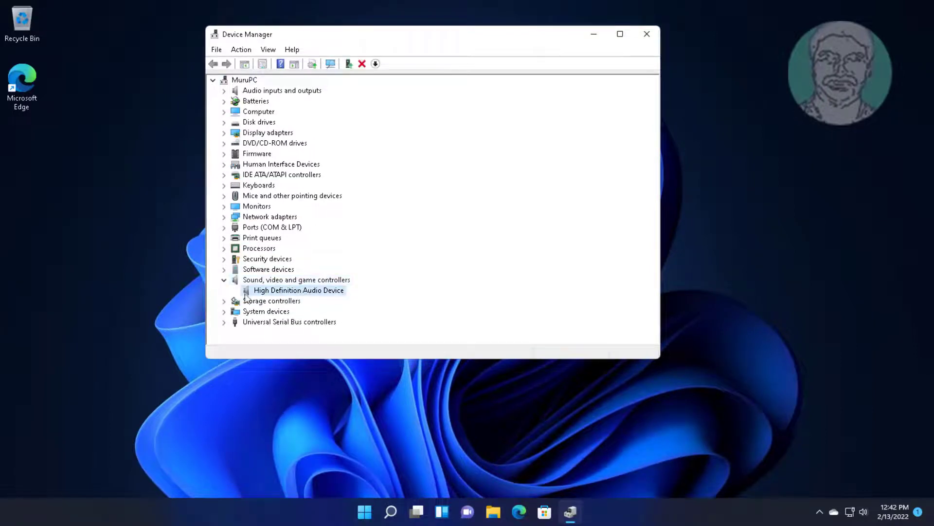
pyautogui.rightClick(342, 287)
pyautogui.click(394, 294)
pyautogui.click(353, 239)
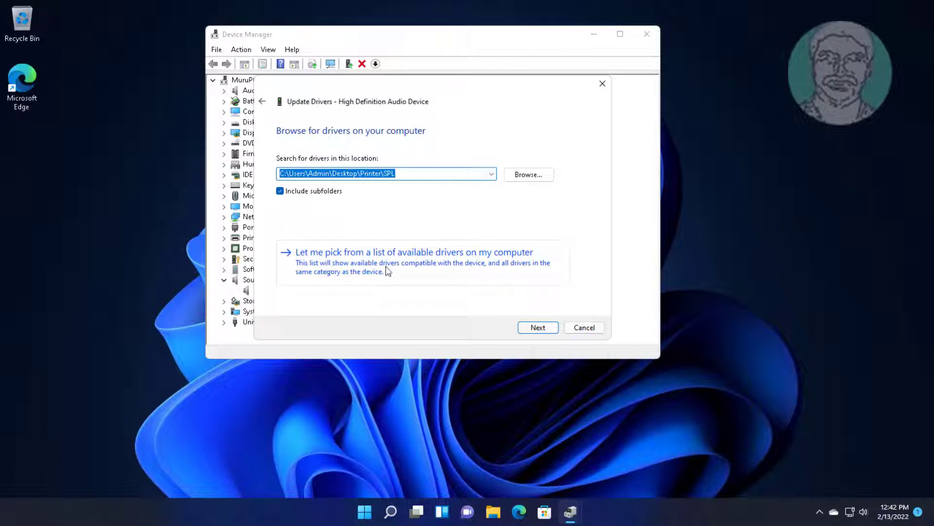
pyautogui.click(413, 267)
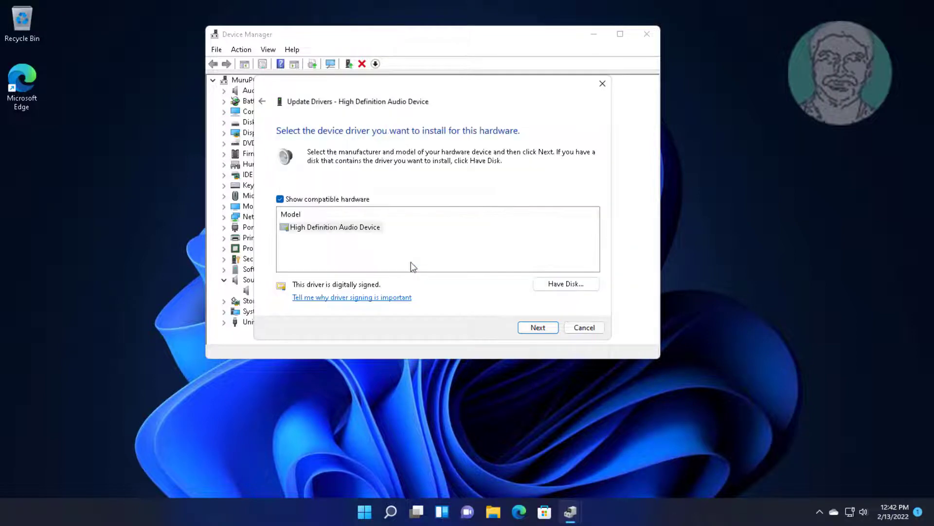
# Step: Install the High Definition Audio Device driver model, accept the compatibility warning, and close Device Manager
pyautogui.click(335, 228)
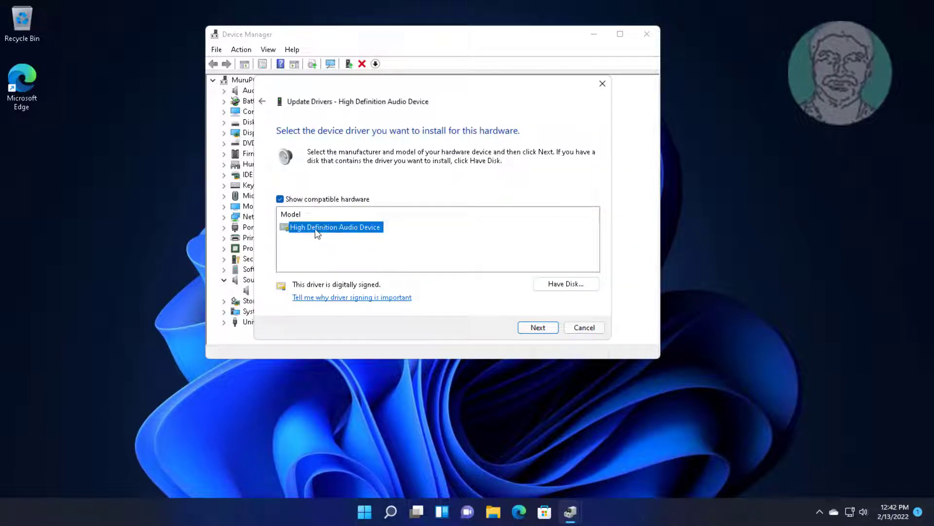
pyautogui.click(537, 326)
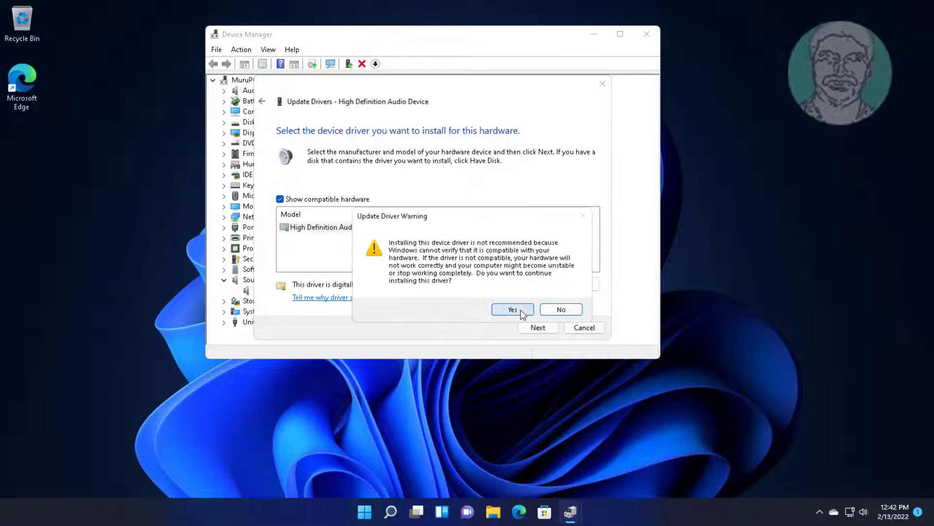
pyautogui.click(511, 309)
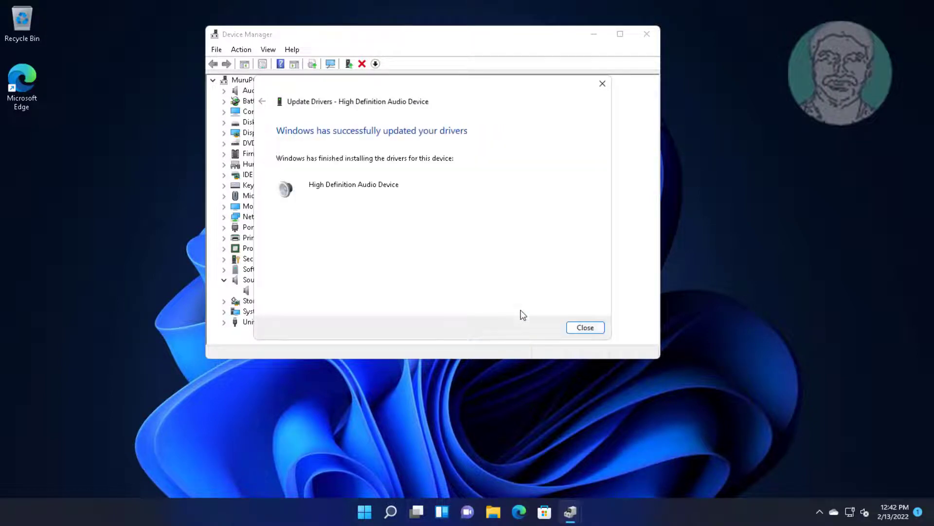
pyautogui.click(585, 327)
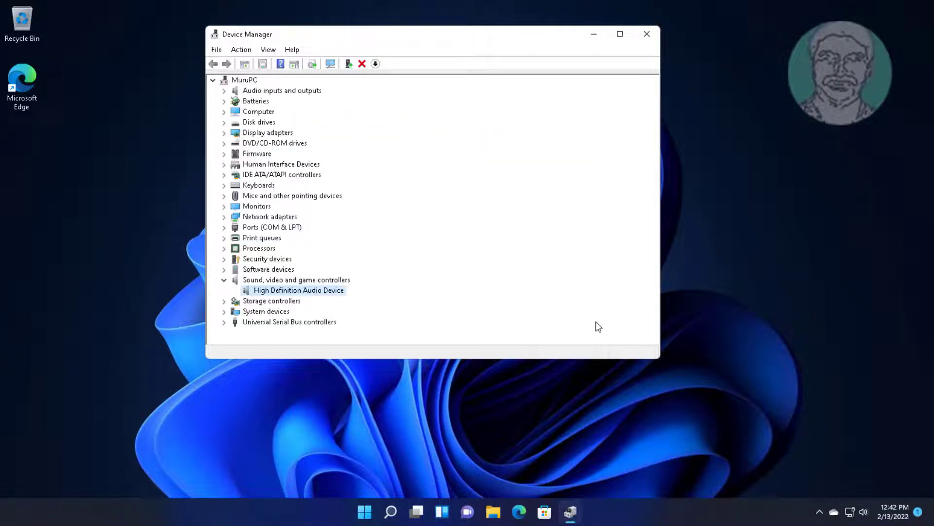
pyautogui.click(648, 34)
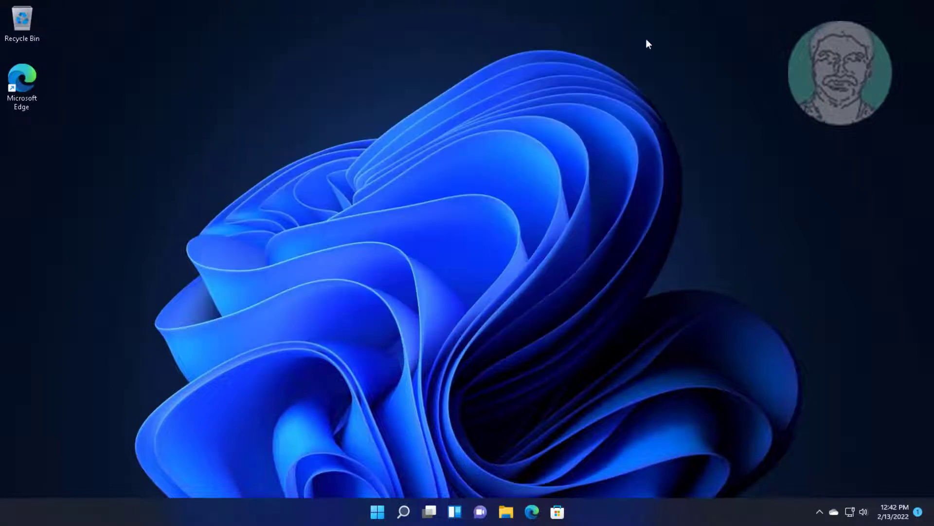
# Step: Restart the computer
pyautogui.click(378, 515)
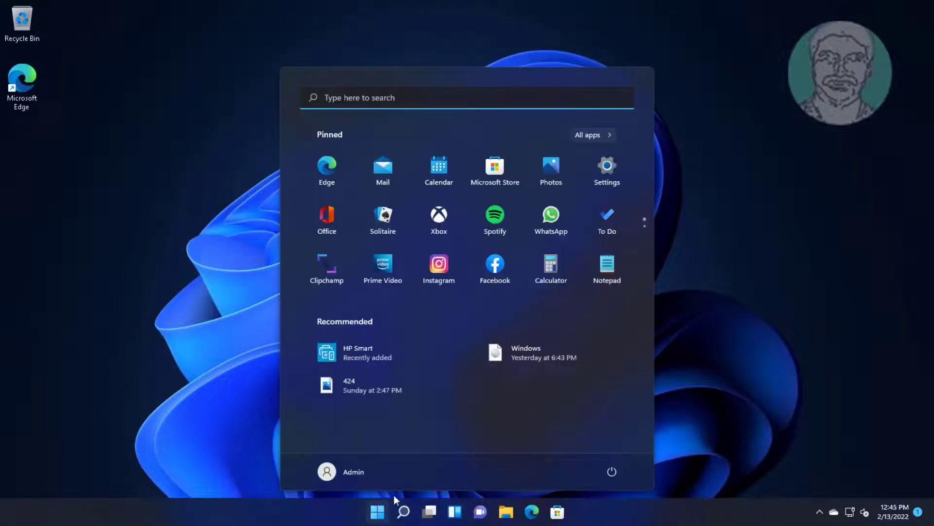
pyautogui.click(616, 469)
pyautogui.click(623, 444)
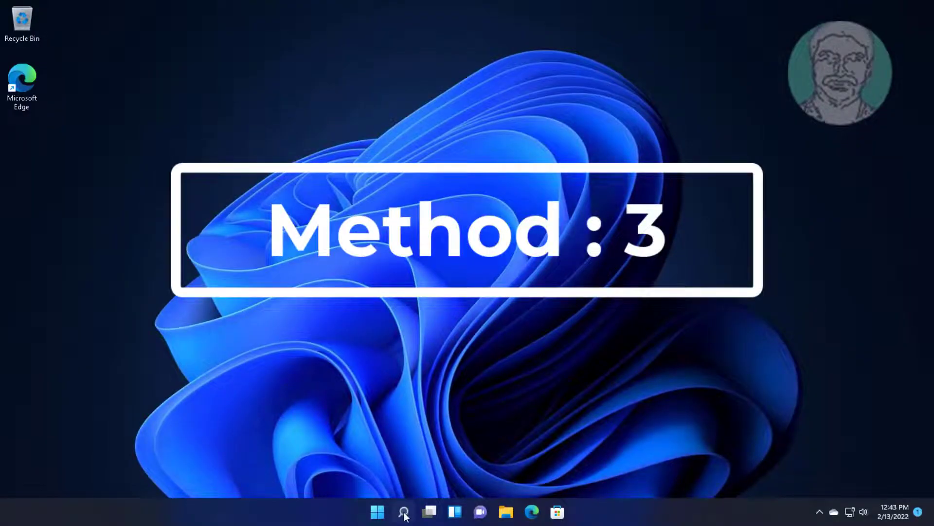
# Step: Reopen Device Manager by searching for "device manager" and reposition its window on the desktop
pyautogui.click(404, 512)
pyautogui.write('dev')
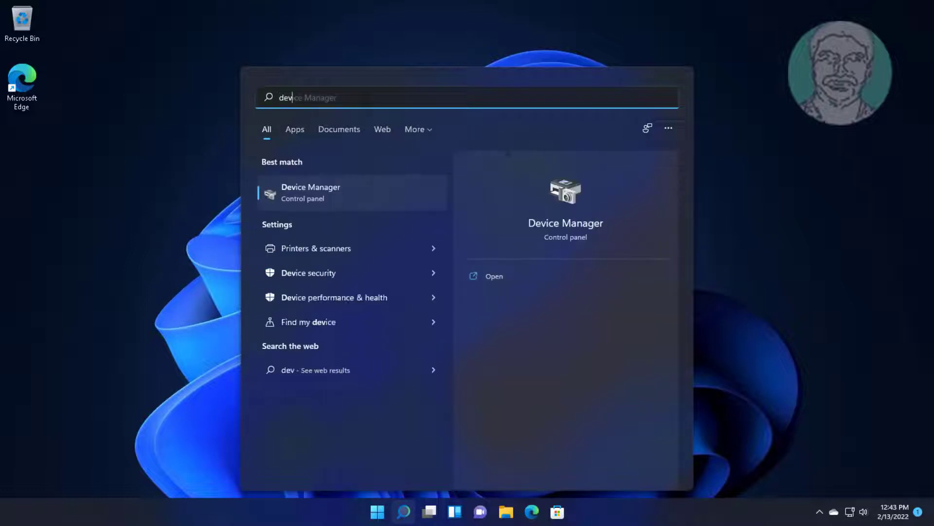
pyautogui.write('ice manager')
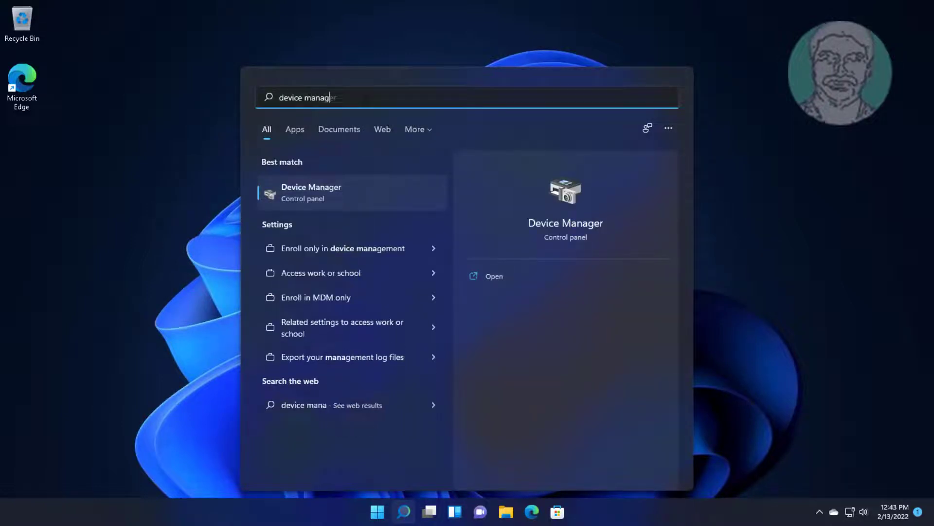
pyautogui.click(303, 194)
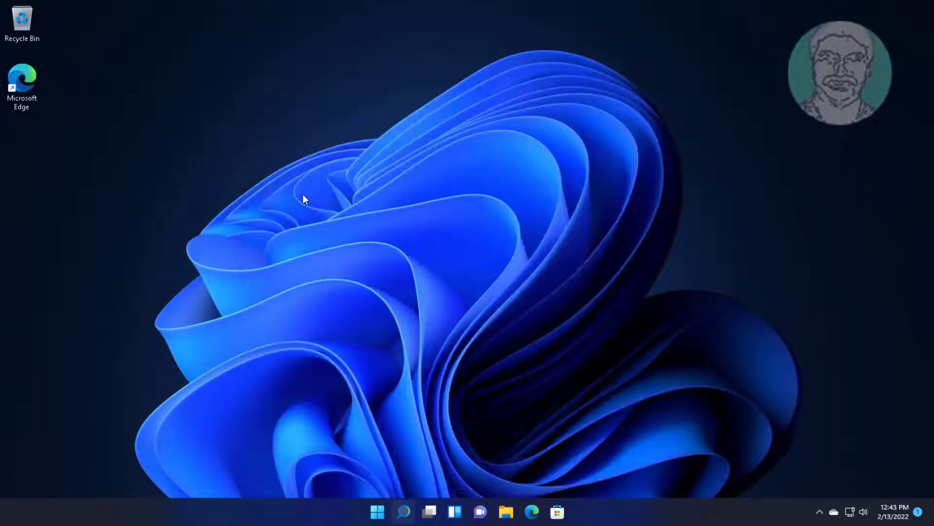
pyautogui.moveTo(260, 43); pyautogui.dragTo(541, 89)
# Step: Search automatically for an updated driver for the High Definition Audio Device under Sound, video and game controllers
pyautogui.click(410, 325)
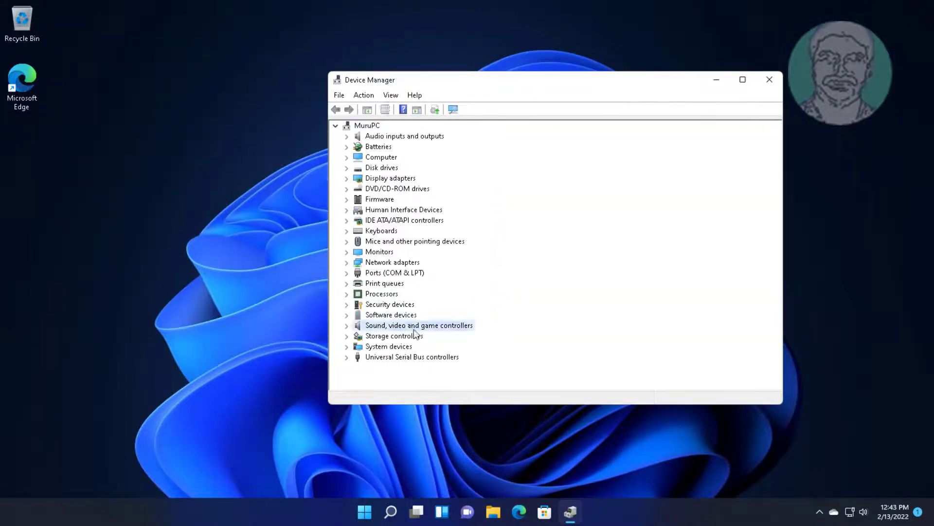
pyautogui.click(347, 326)
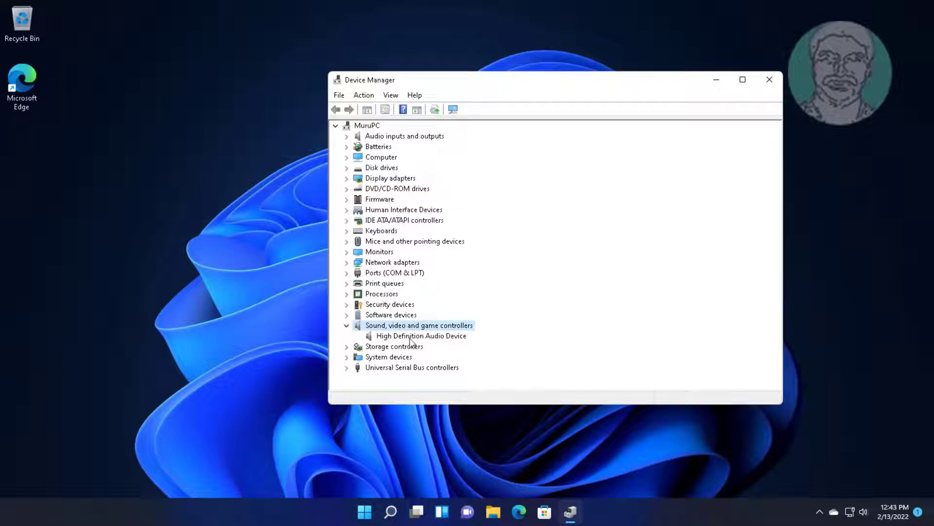
pyautogui.click(384, 338)
pyautogui.rightClick(433, 342)
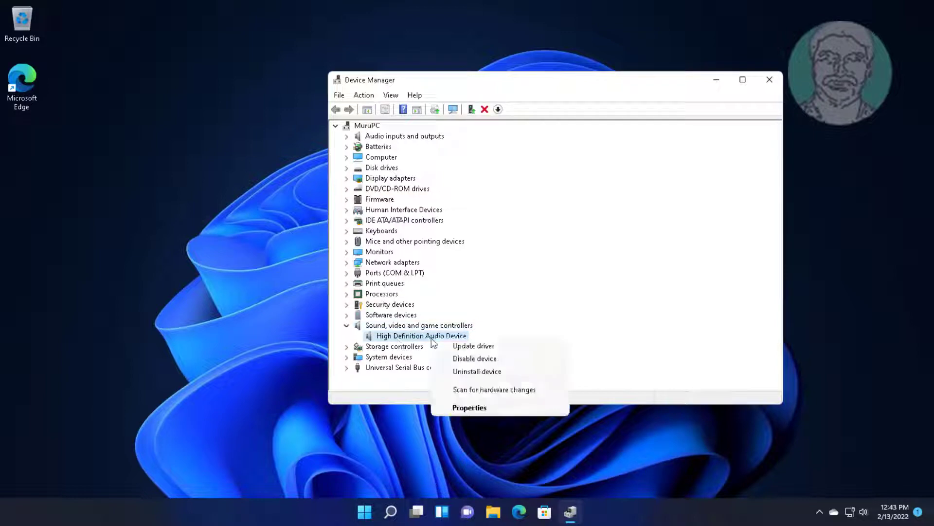
pyautogui.click(465, 347)
pyautogui.click(505, 231)
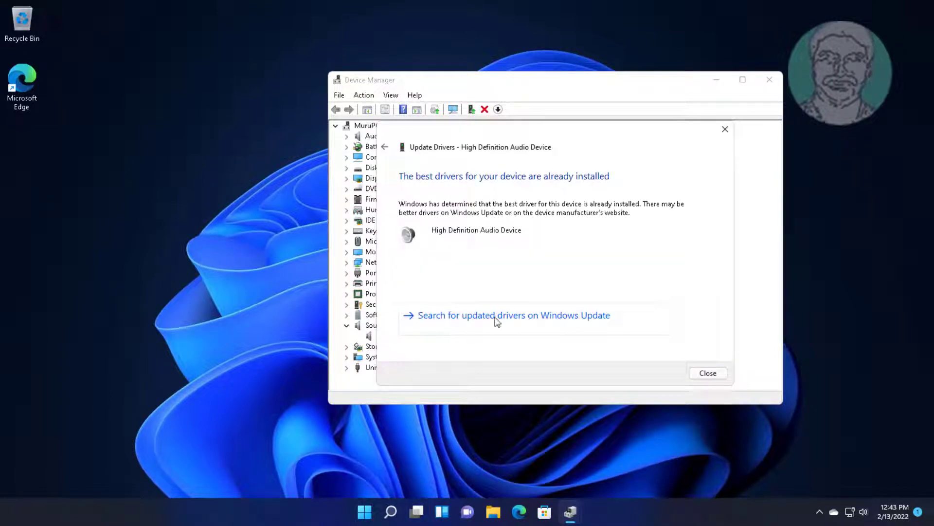
# Step: Continue the audio driver search on Windows Update and check for updates
pyautogui.click(526, 319)
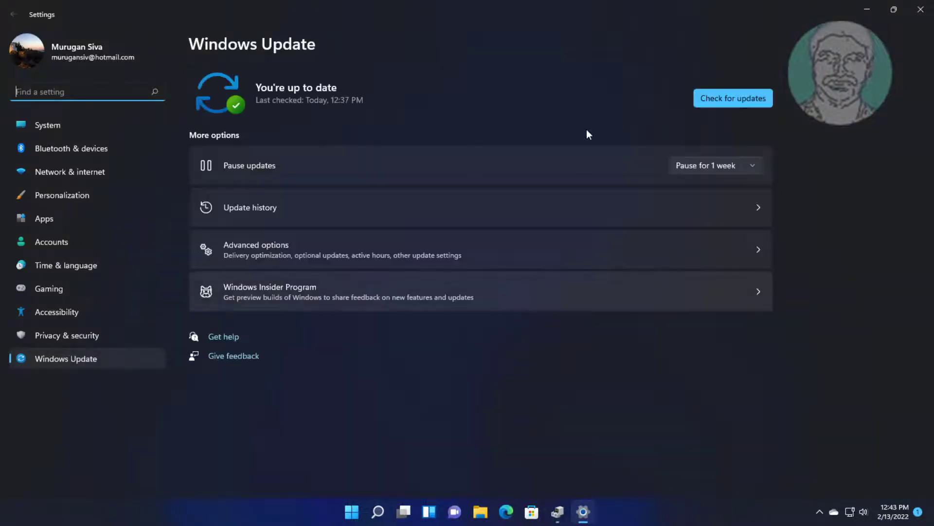
pyautogui.click(736, 103)
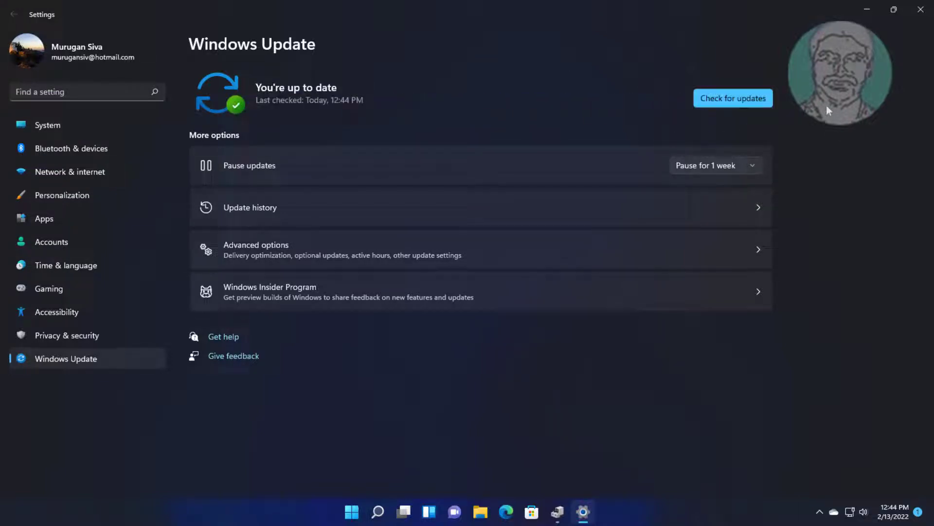
# Step: Close the Windows Update settings and Device Manager, and reopen Device Manager by searching for "device manager"
pyautogui.click(922, 11)
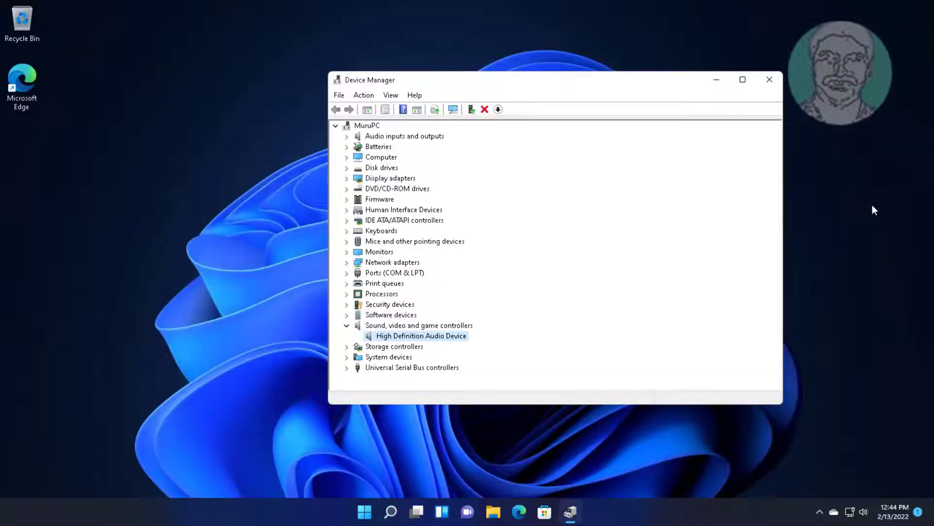
pyautogui.click(776, 82)
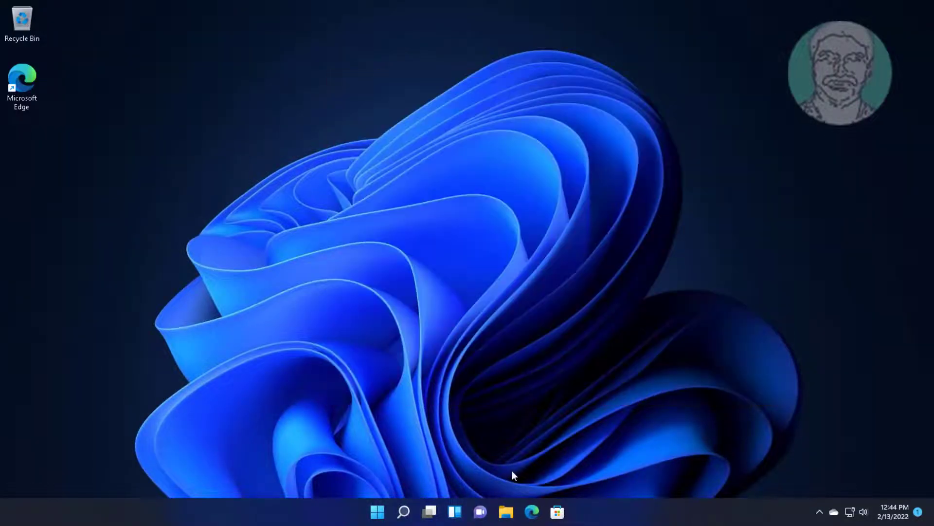
pyautogui.click(403, 511)
pyautogui.write('dev')
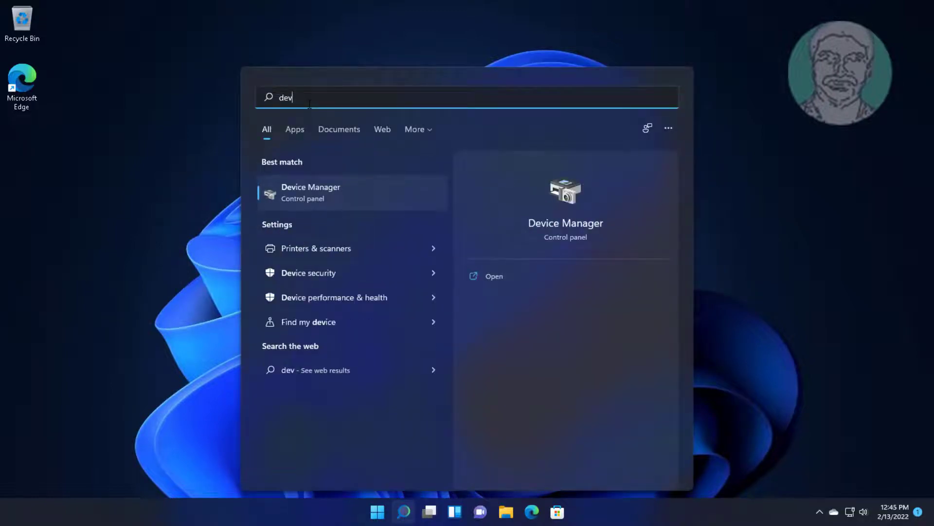
pyautogui.write('ice manager')
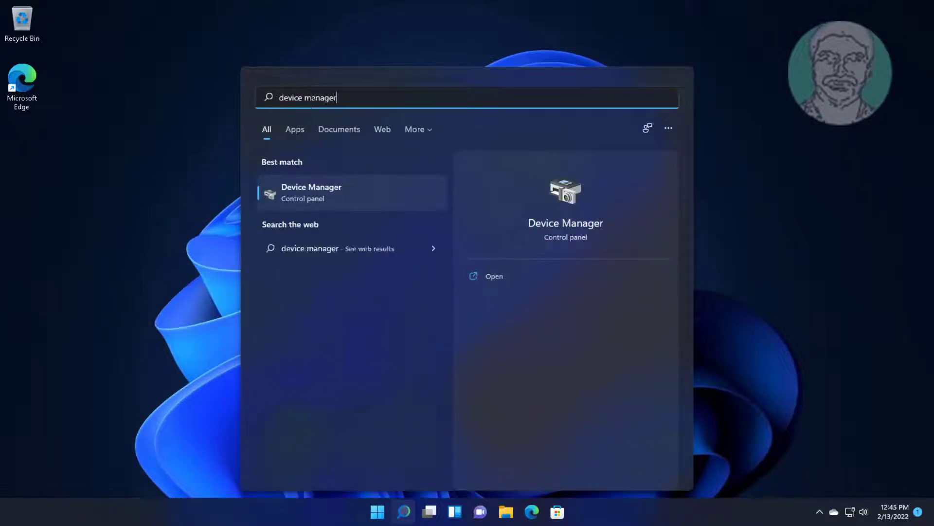
pyautogui.click(299, 192)
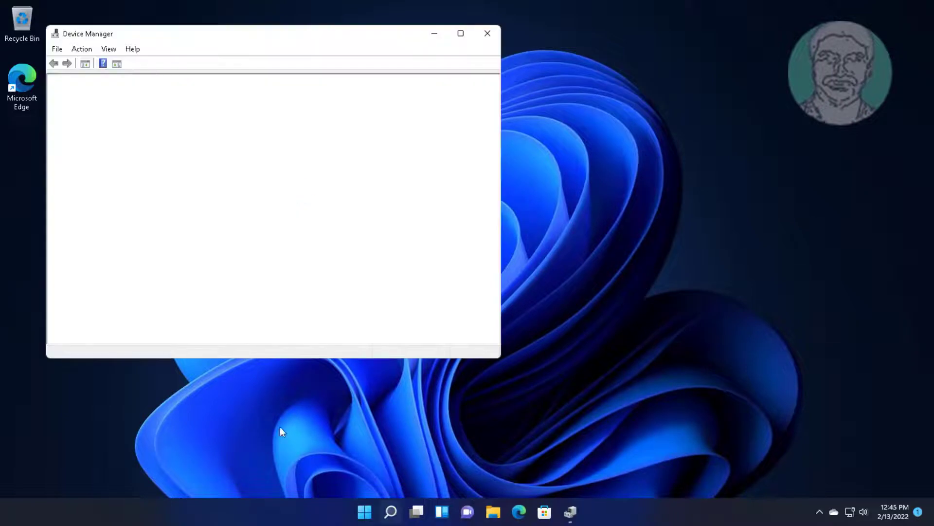
# Step: Uninstall the High Definition Audio Device under Sound, video and game controllers, and close Device Manager
pyautogui.click(152, 279)
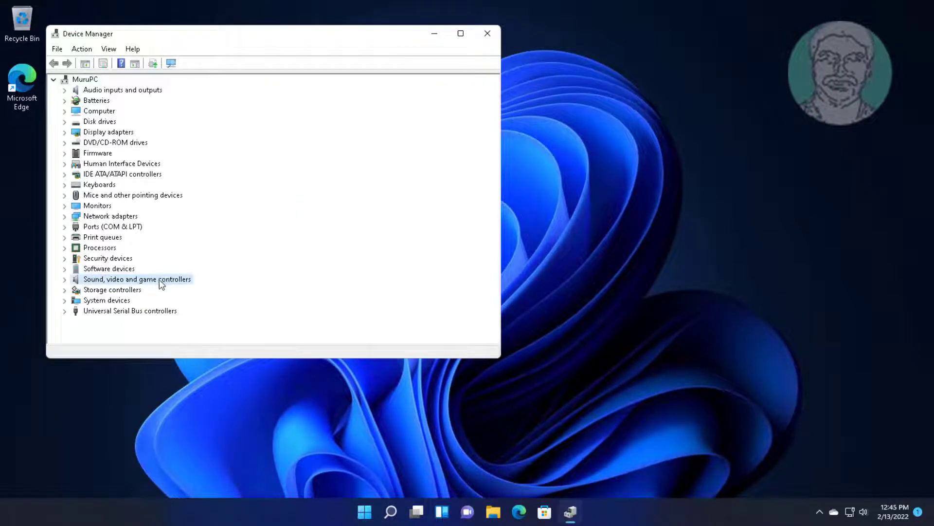
pyautogui.click(66, 281)
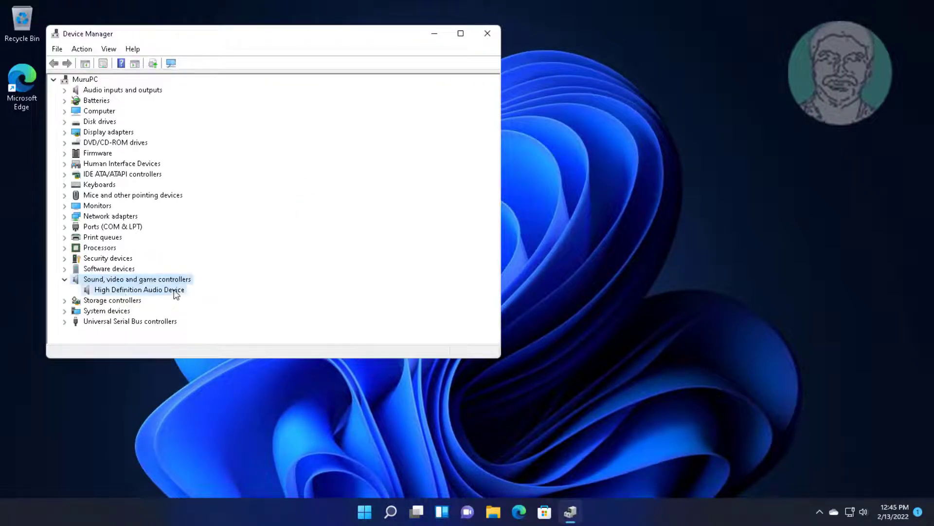
pyautogui.click(176, 290)
pyautogui.rightClick(175, 292)
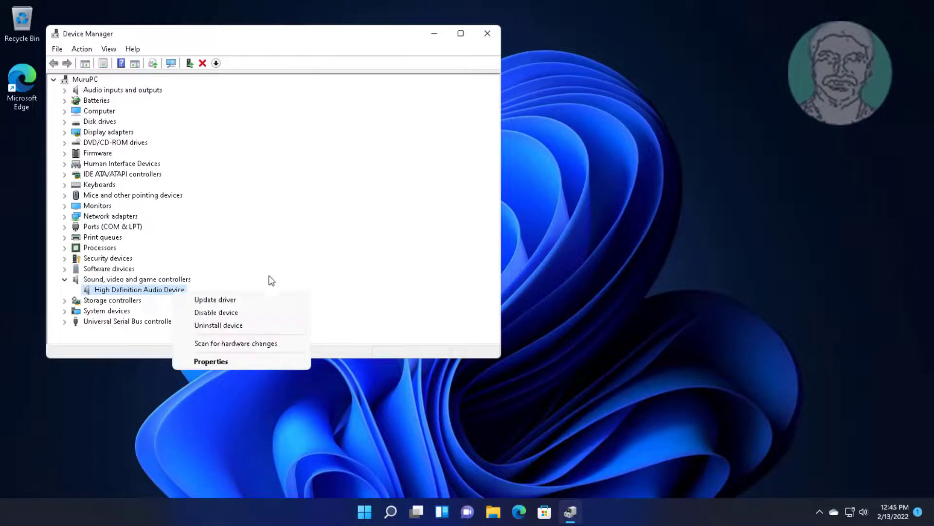
pyautogui.click(226, 326)
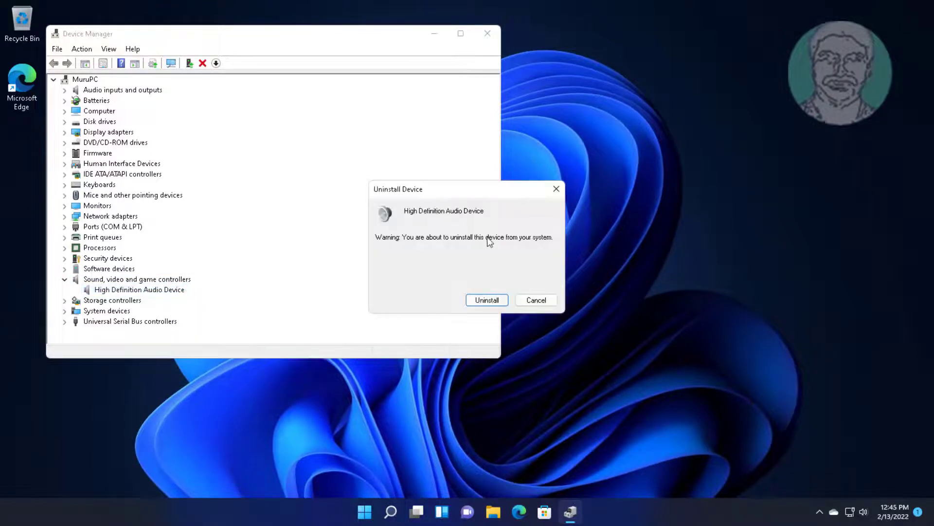
pyautogui.click(482, 299)
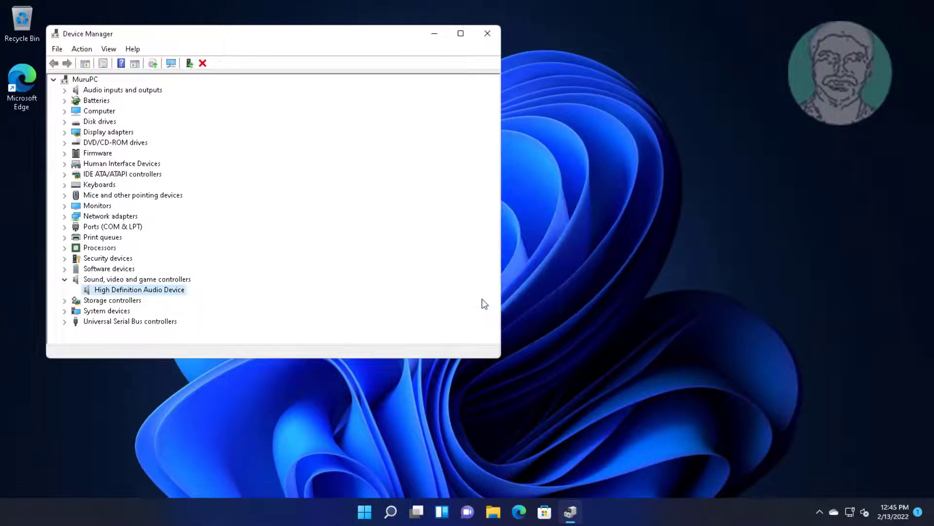
pyautogui.click(487, 34)
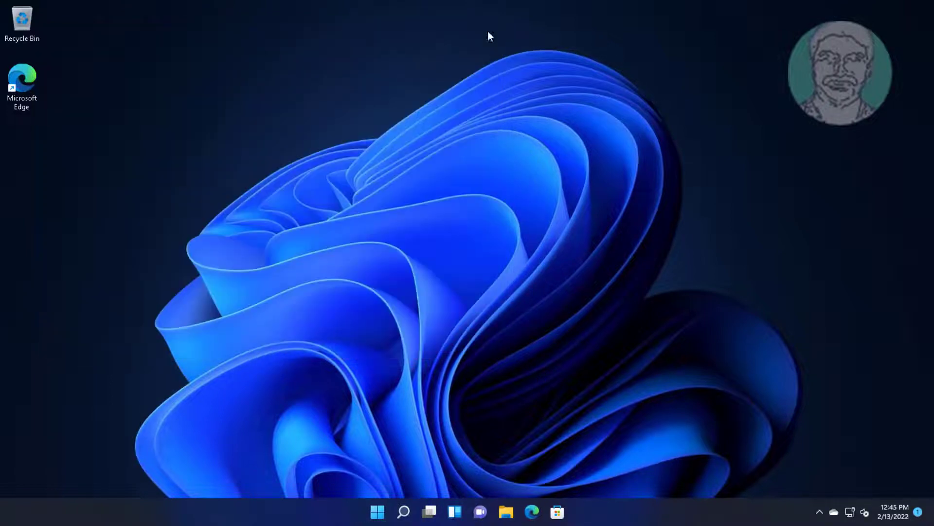
# Step: Restart the computer to complete the audio device removal
pyautogui.click(379, 517)
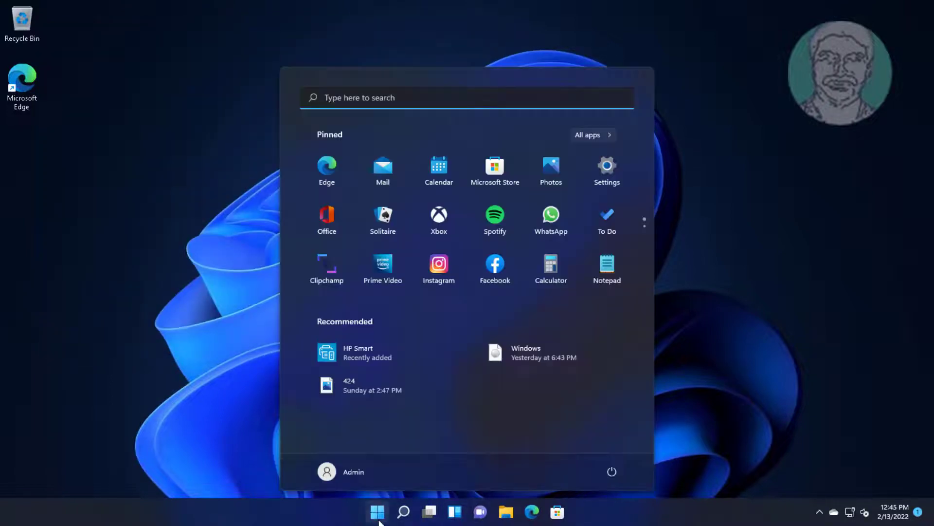
pyautogui.click(615, 470)
pyautogui.click(622, 444)
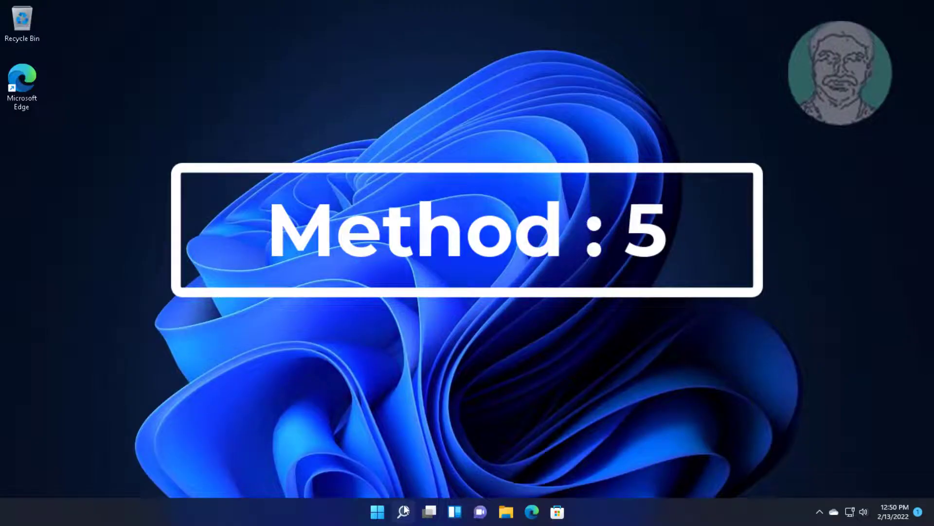
# Step: Open the Sound control panel by searching for "mmsys.cpl" and check the Show Disabled Devices and Show Disconnected Devices options for playback
pyautogui.click(404, 509)
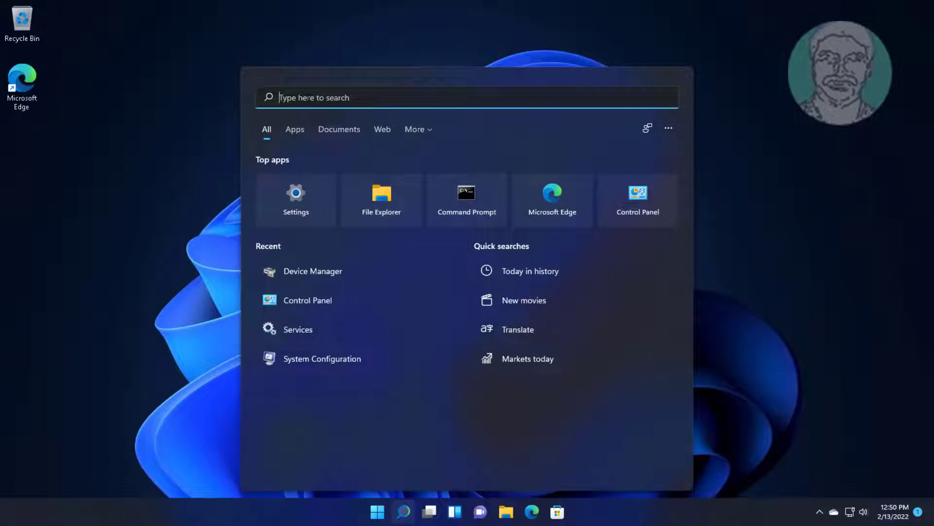
pyautogui.write('mmsys.c')
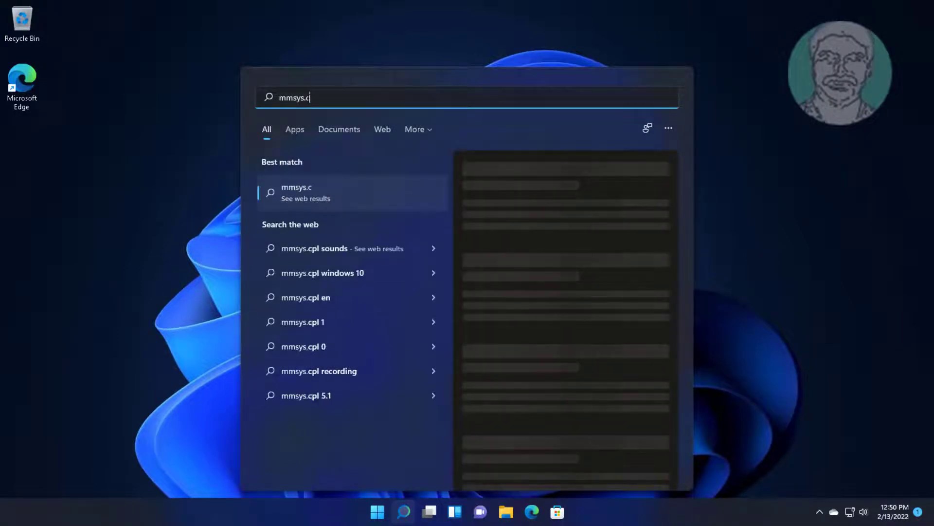
pyautogui.write('pl')
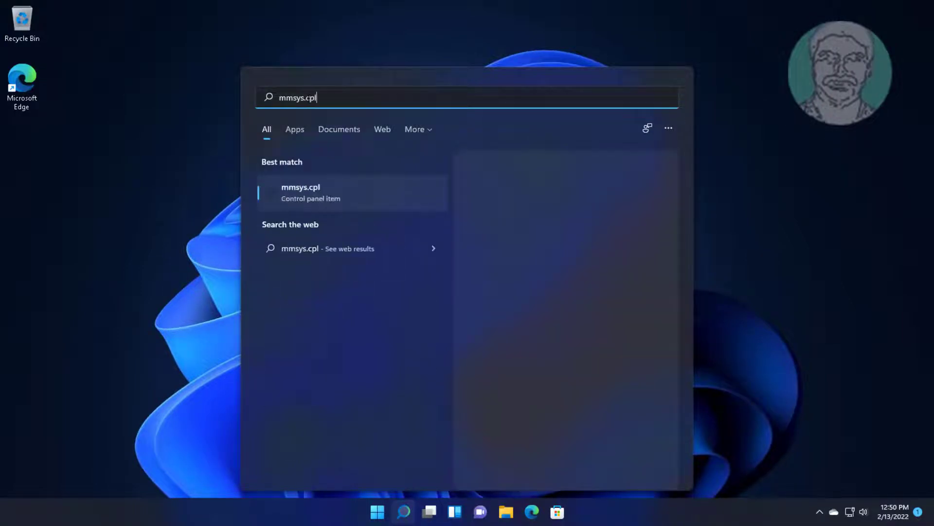
pyautogui.click(323, 189)
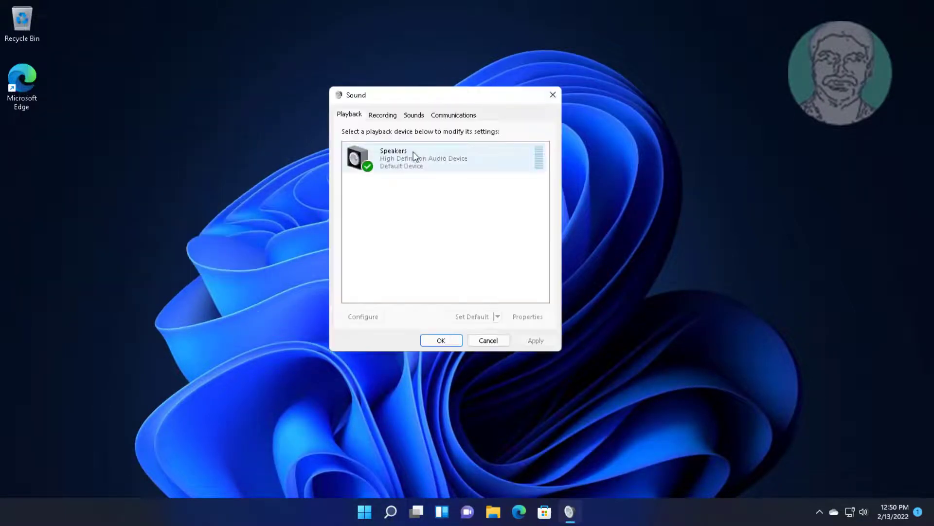
pyautogui.rightClick(439, 189)
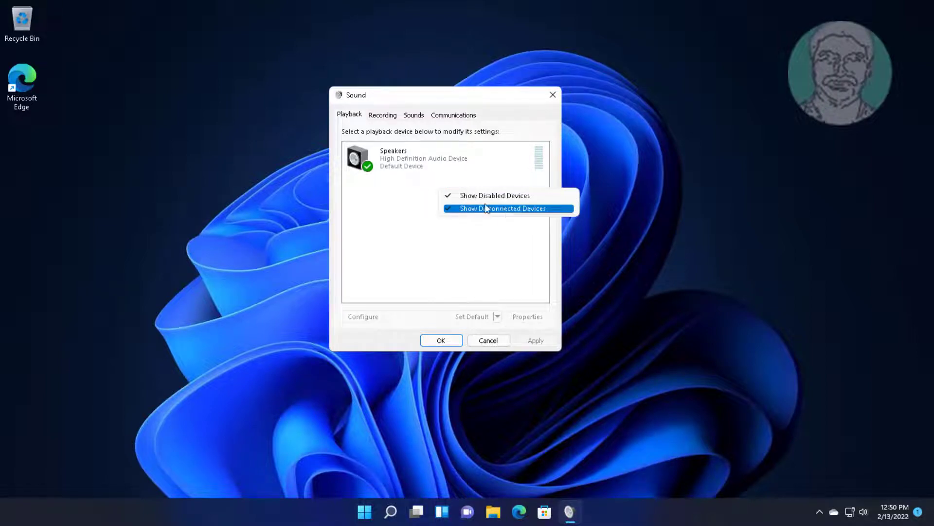
pyautogui.click(466, 242)
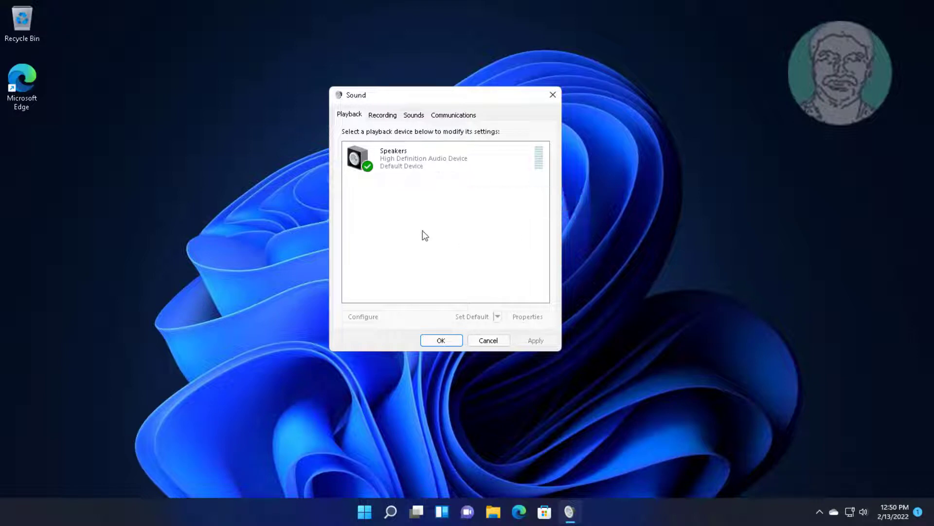
# Step: In the properties of the Speakers playback device, raise the output level to the maximum and disable all enhancements
pyautogui.click(406, 153)
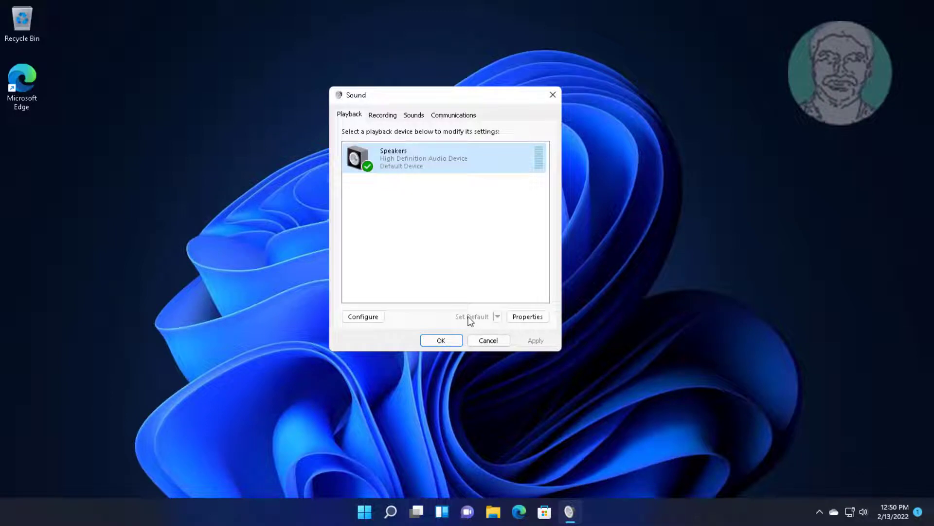
pyautogui.click(528, 317)
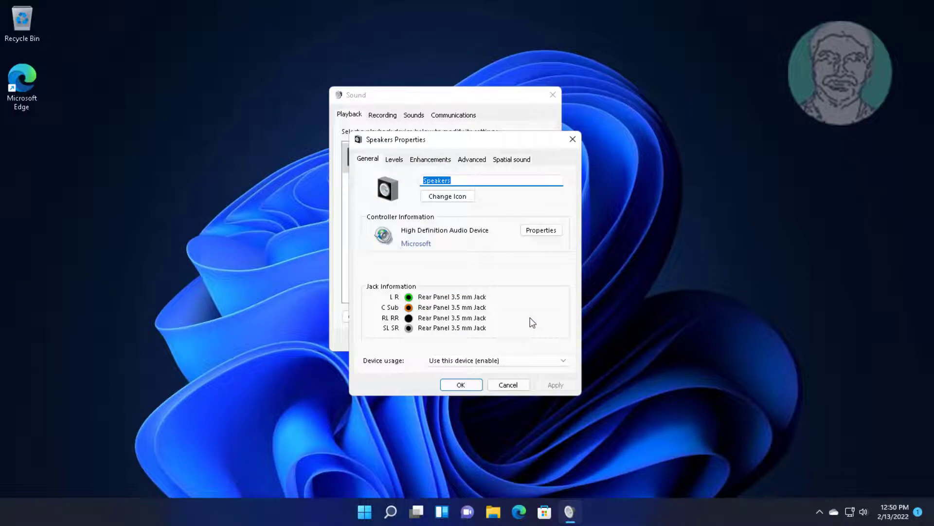
pyautogui.click(396, 161)
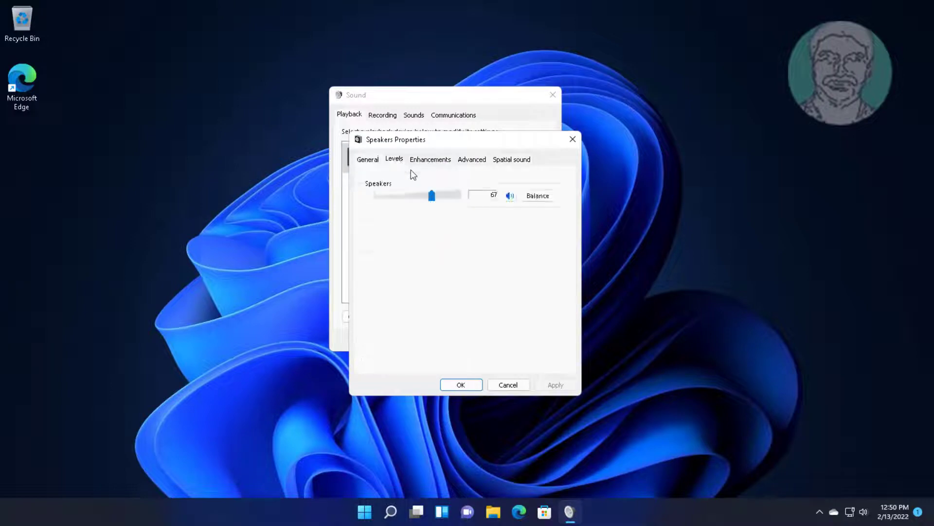
pyautogui.moveTo(430, 198); pyautogui.dragTo(462, 199)
pyautogui.click(430, 159)
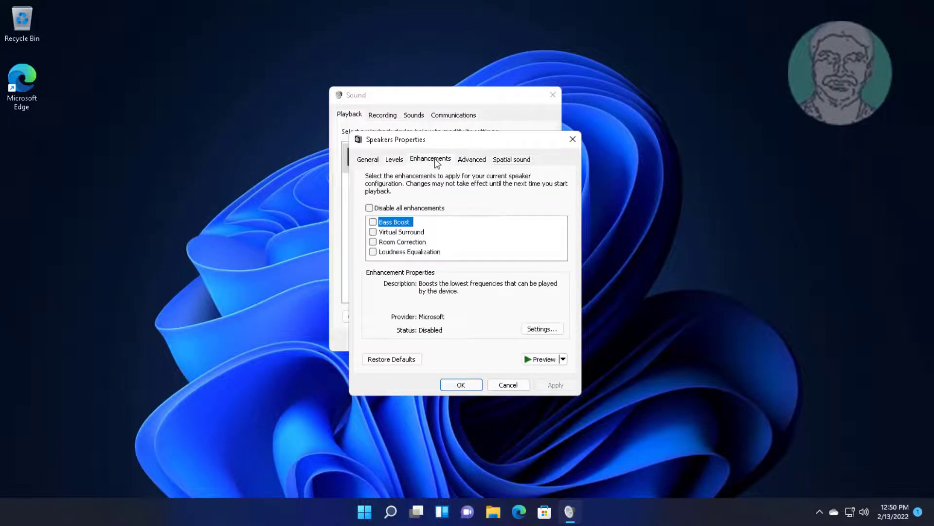
pyautogui.click(370, 208)
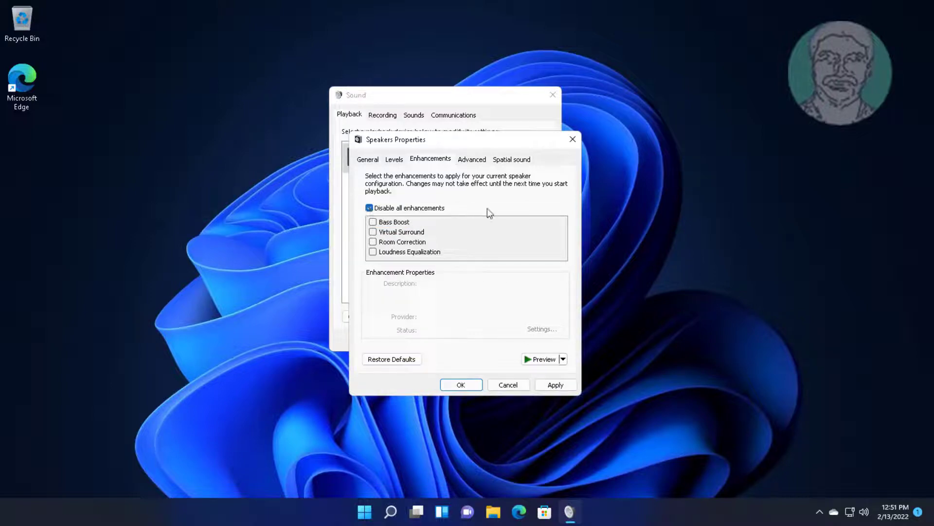
# Step: Test the Speakers with the default formats 16 bit, 96000 Hz and 16 bit, 192000 Hz (Studio Quality)
pyautogui.click(472, 161)
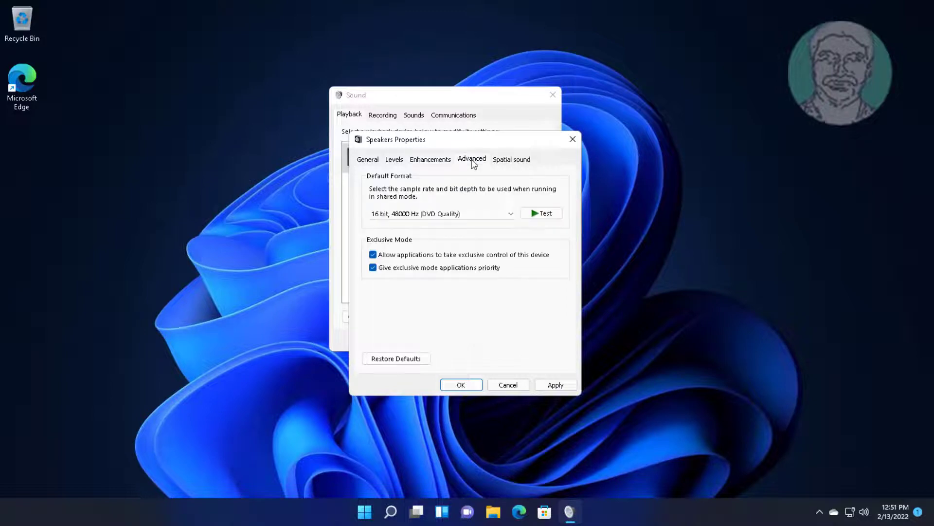
pyautogui.click(503, 217)
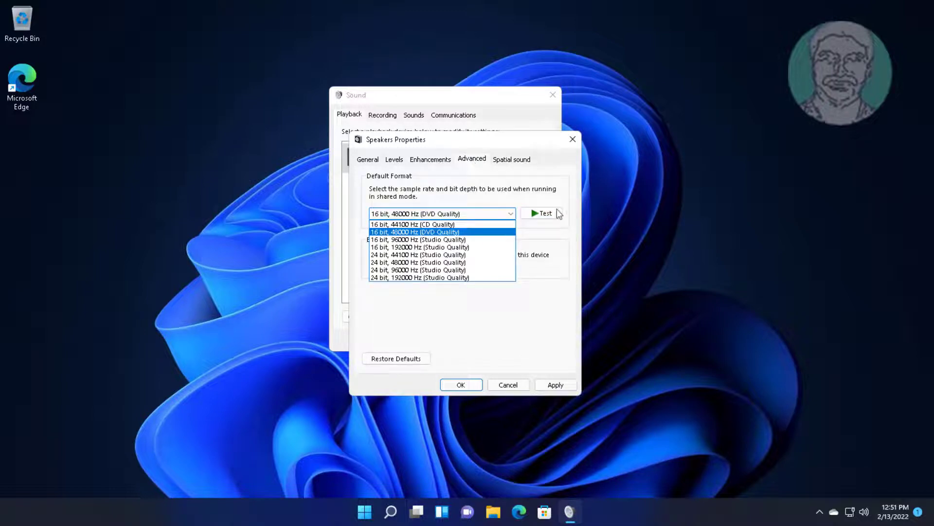
pyautogui.click(559, 215)
pyautogui.click(506, 214)
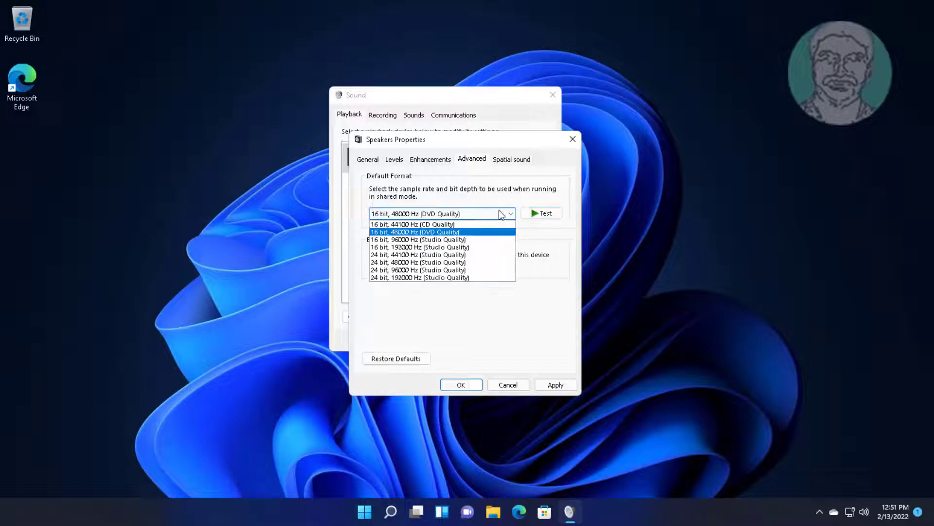
pyautogui.click(440, 240)
pyautogui.click(543, 216)
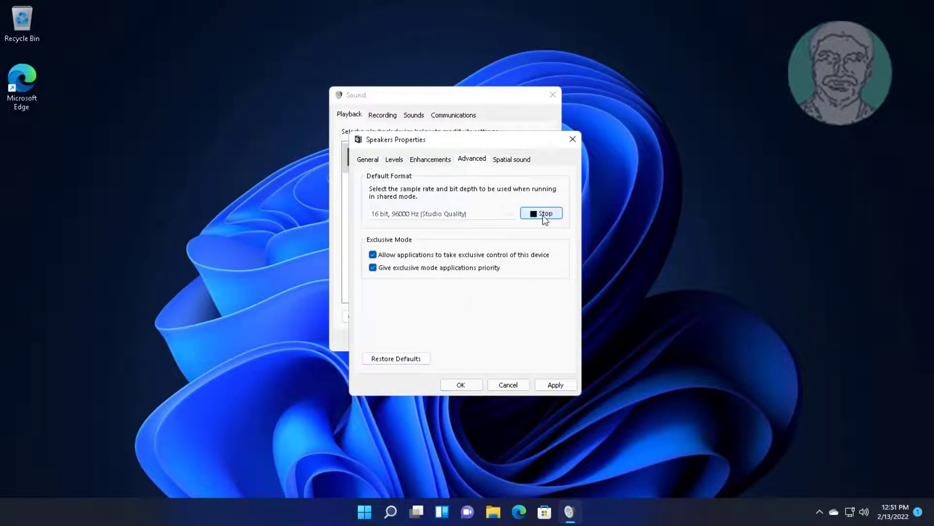
pyautogui.click(507, 215)
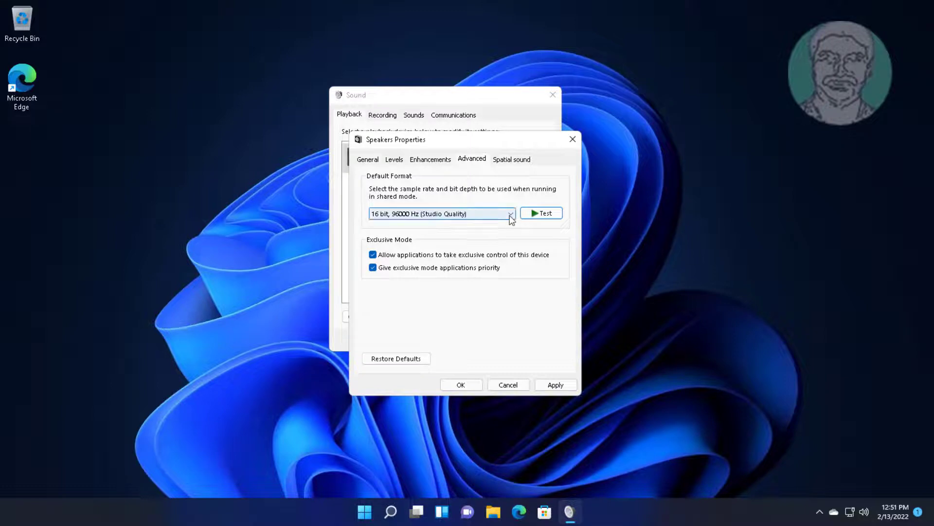
pyautogui.click(480, 249)
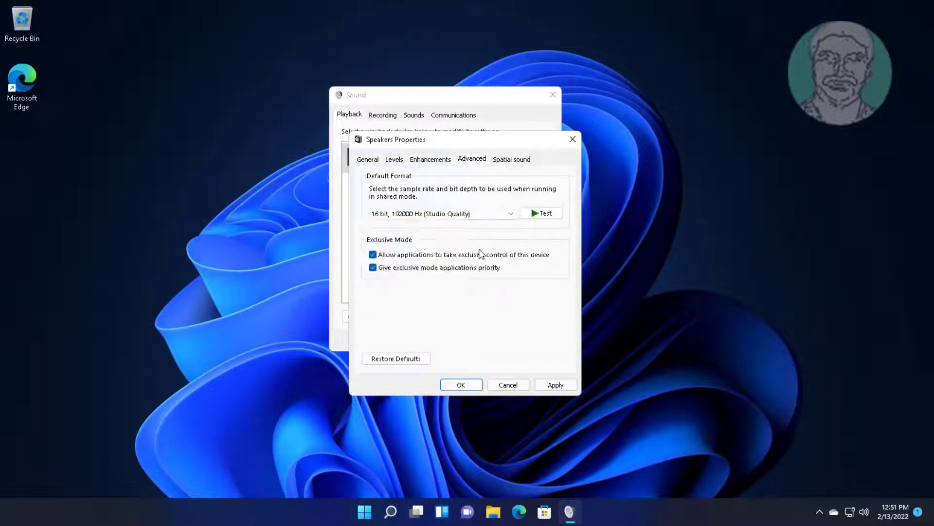
pyautogui.click(540, 214)
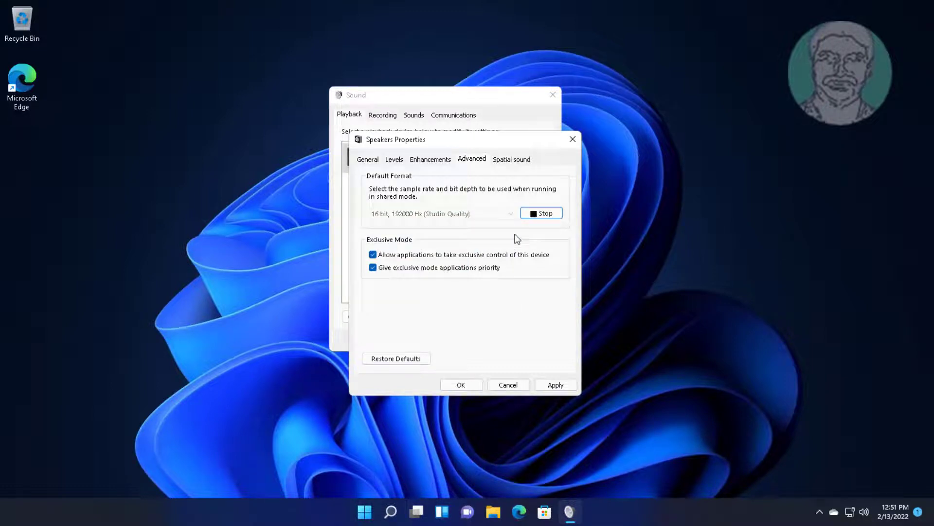
# Step: Test the default format 24 bit, 44100 Hz, and set and test 24 bit, 48000 Hz (Studio Quality)
pyautogui.click(511, 216)
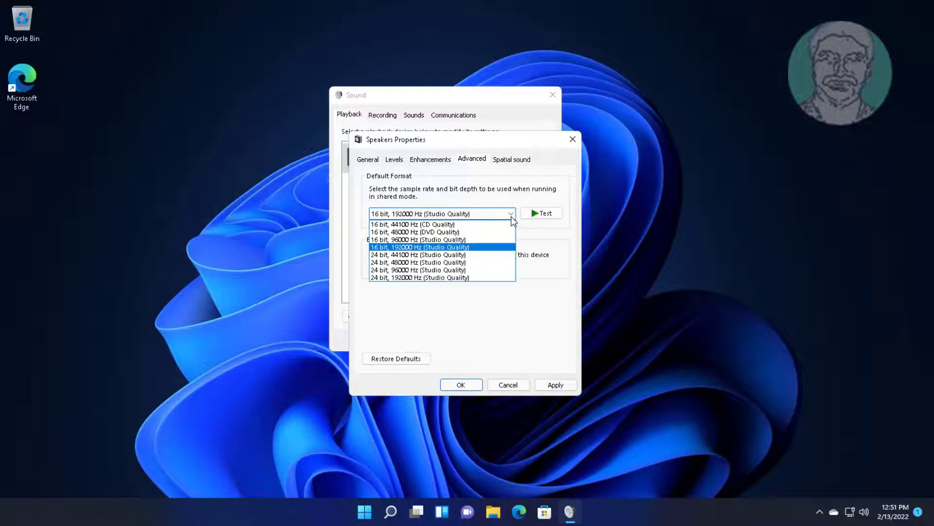
pyautogui.click(464, 259)
pyautogui.click(537, 217)
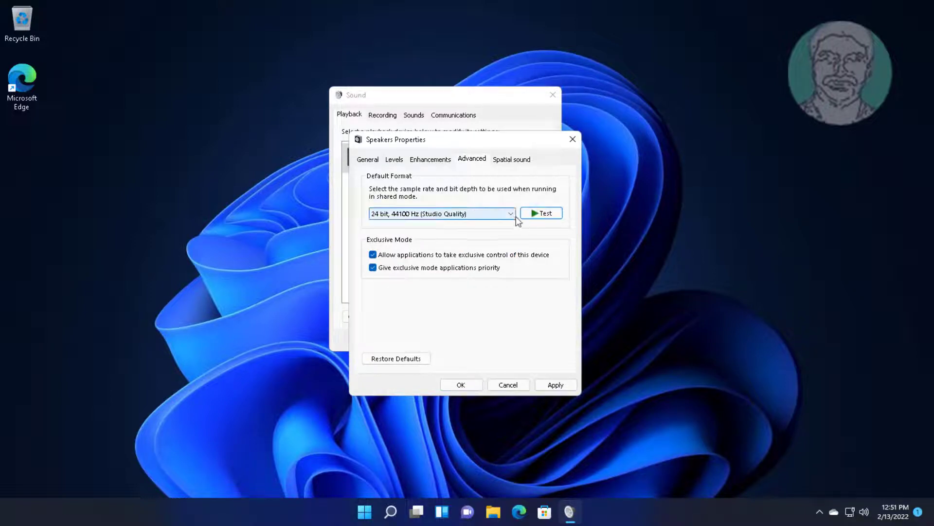
pyautogui.click(514, 216)
pyautogui.click(459, 264)
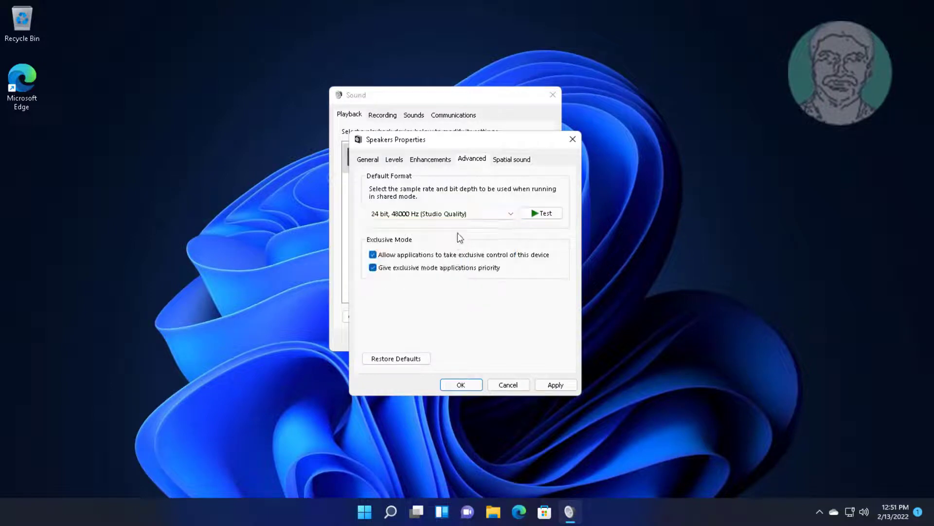
pyautogui.click(531, 216)
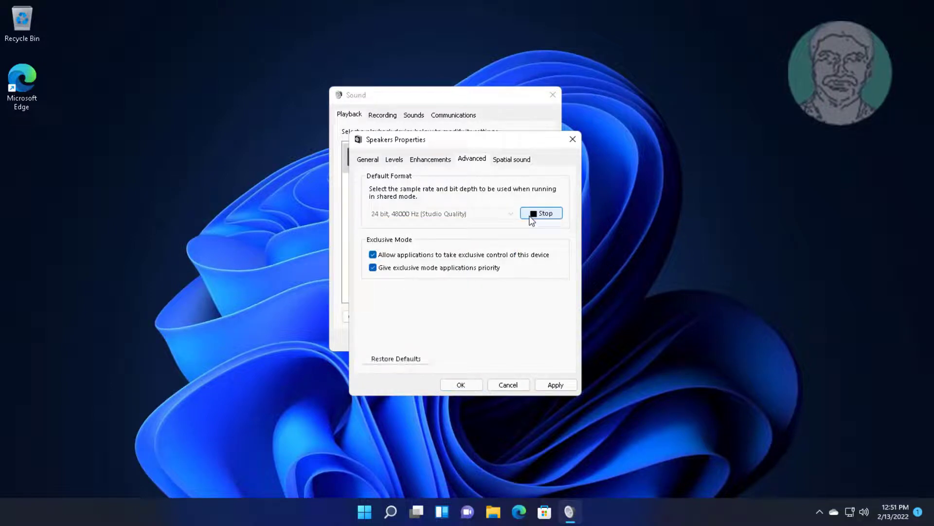
# Step: Set the Speakers' default format to 24 bit, 96000 Hz (Studio Quality) and test it
pyautogui.click(509, 215)
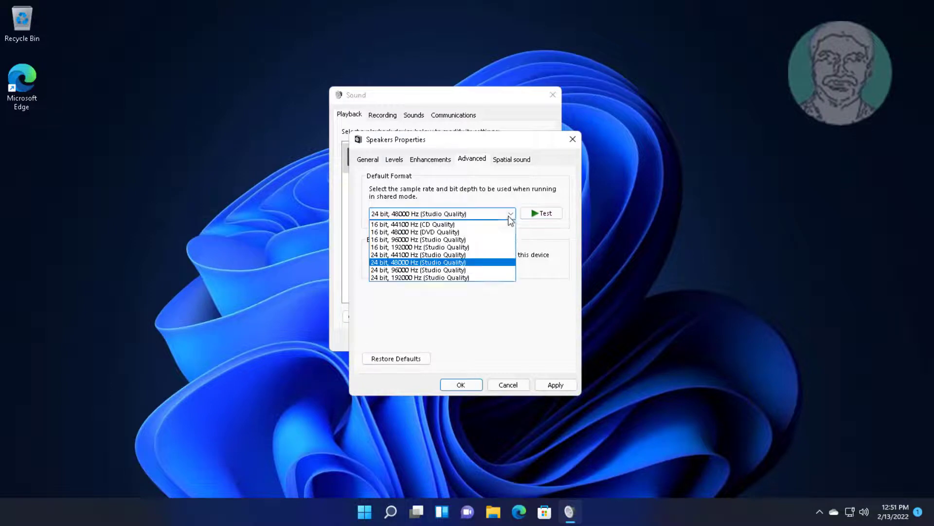
pyautogui.click(471, 271)
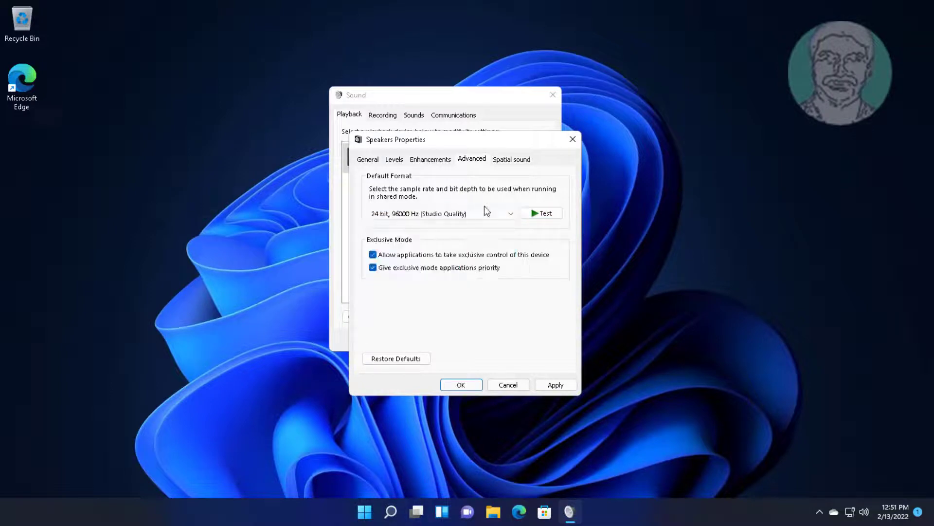
pyautogui.click(540, 217)
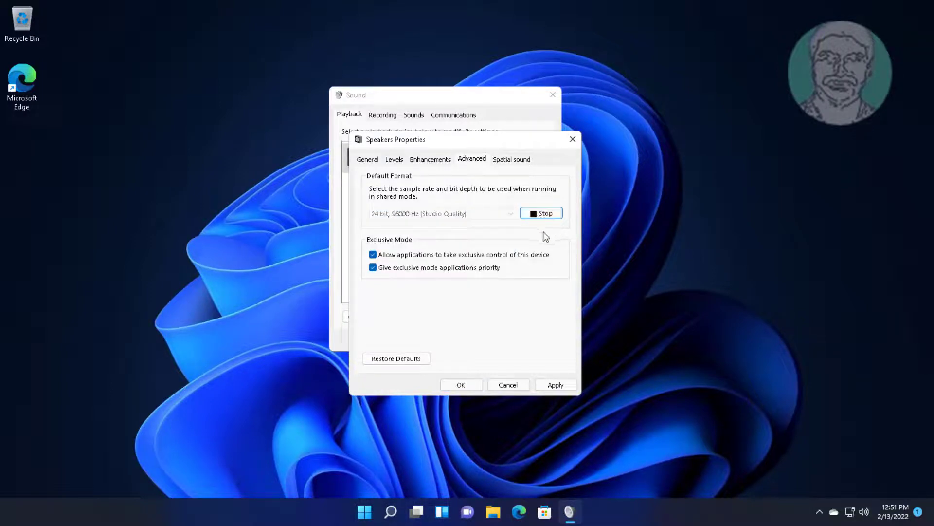
pyautogui.click(507, 215)
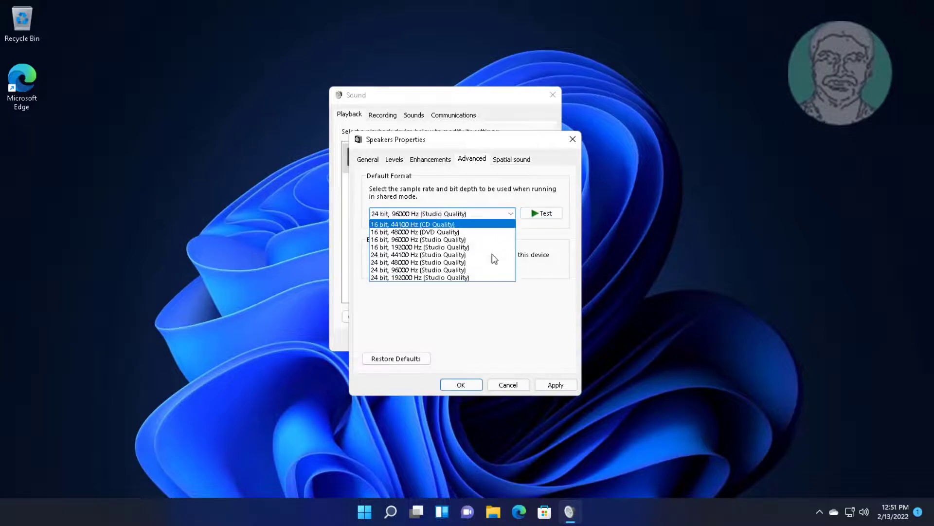
pyautogui.click(438, 270)
pyautogui.click(548, 216)
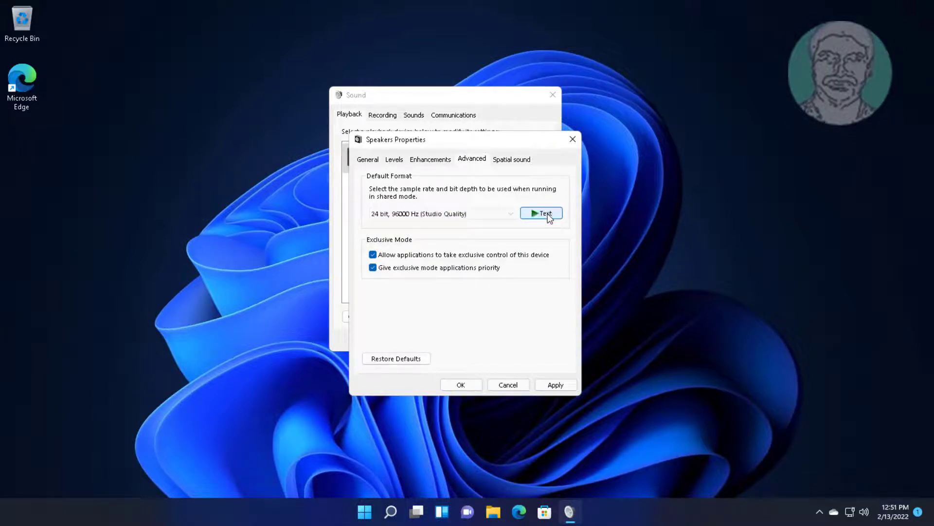
# Step: Disallow applications from taking exclusive control of the Speakers, apply the change, and close the Speakers properties and Sound dialogs
pyautogui.click(373, 255)
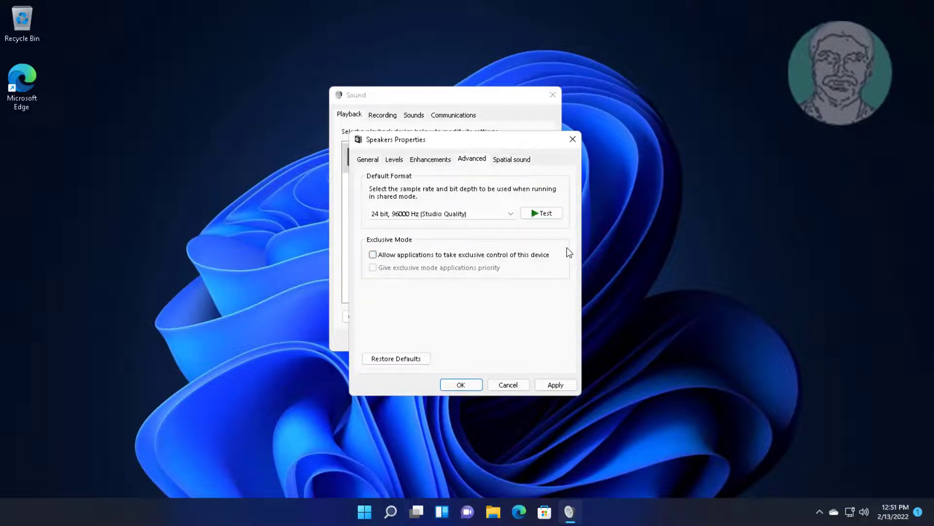
pyautogui.click(555, 385)
pyautogui.click(460, 384)
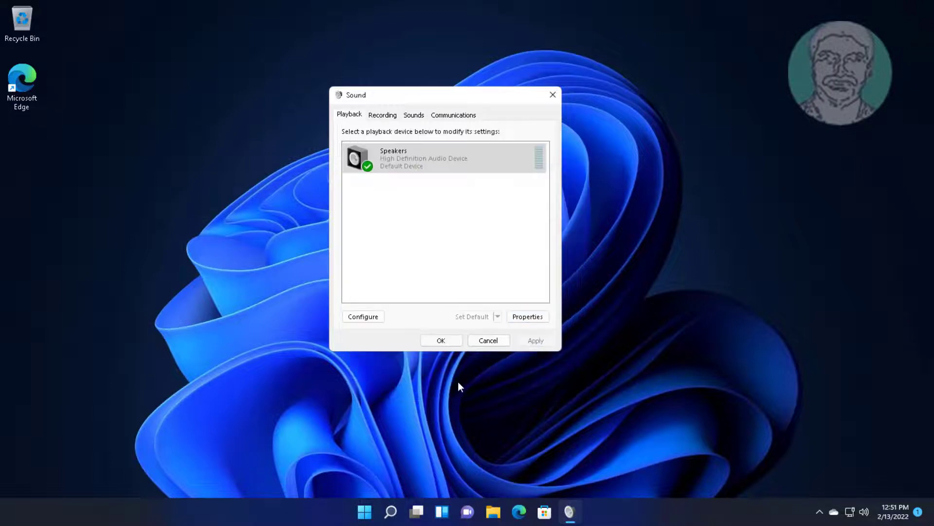
pyautogui.click(438, 341)
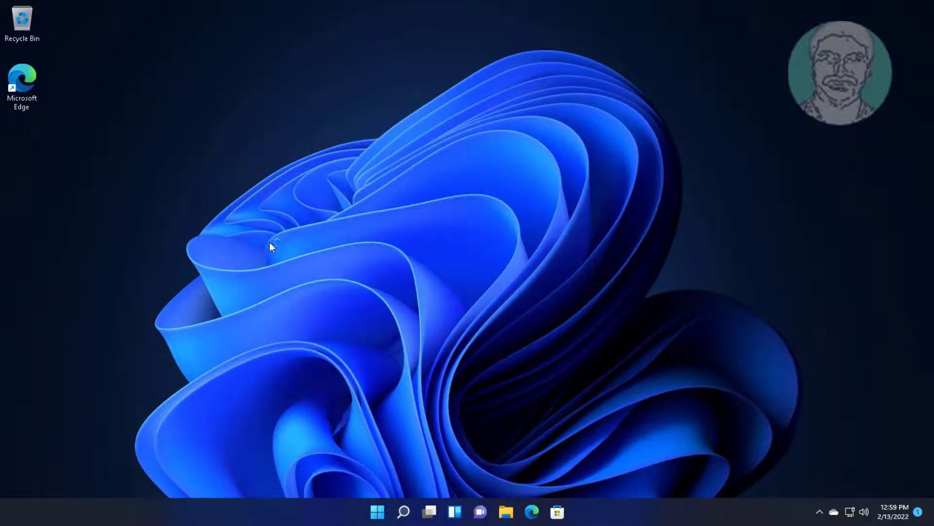
pyautogui.doubleClick(19, 108)
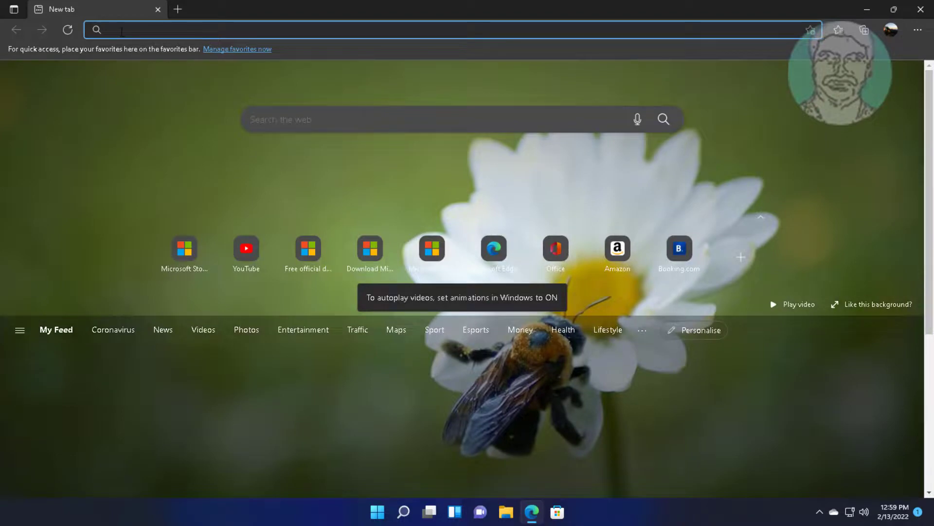
pyautogui.rightClick(118, 30)
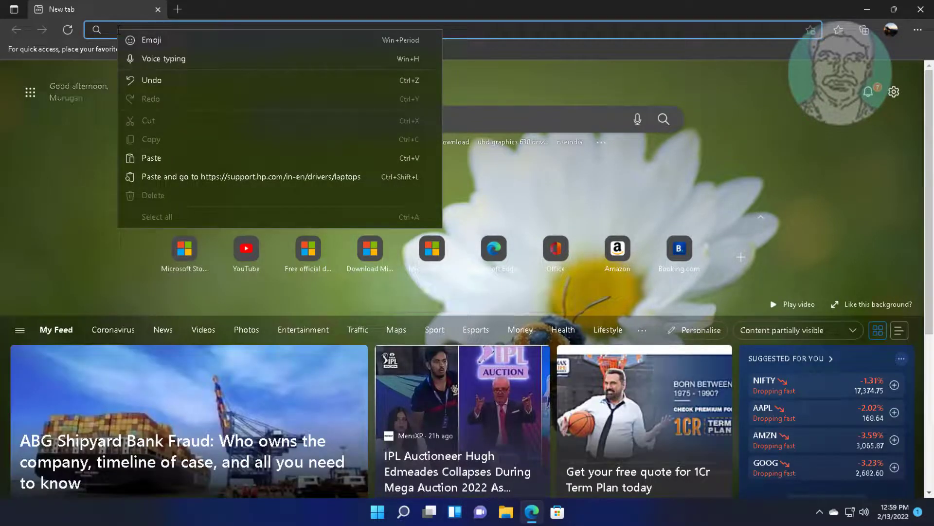
pyautogui.click(183, 176)
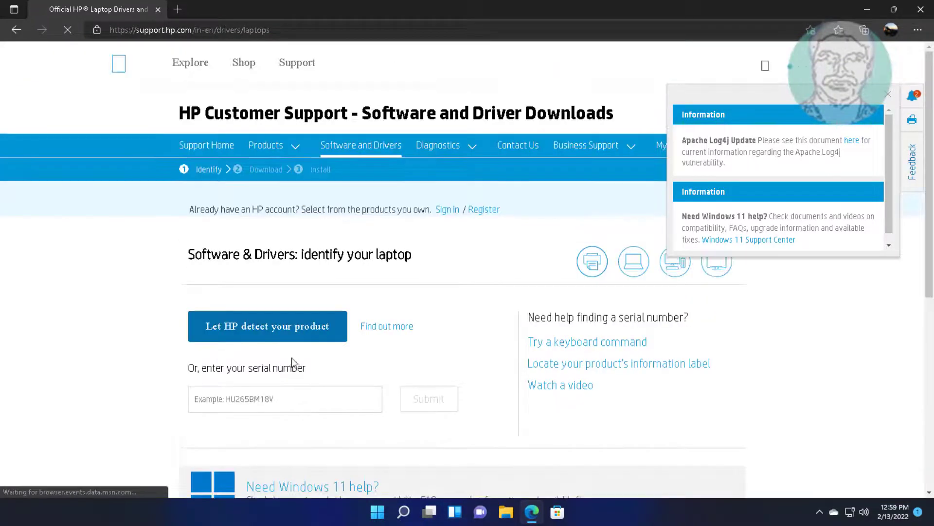
# Step: Paste the laptop's identification number into the serial number field and submit it to find the product's drivers
pyautogui.click(225, 399)
pyautogui.rightClick(235, 402)
pyautogui.click(266, 201)
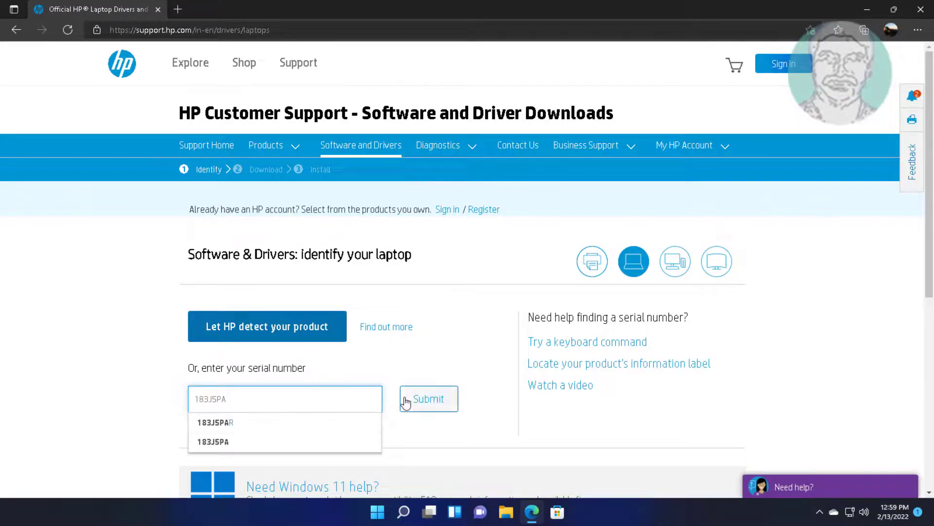
pyautogui.click(434, 407)
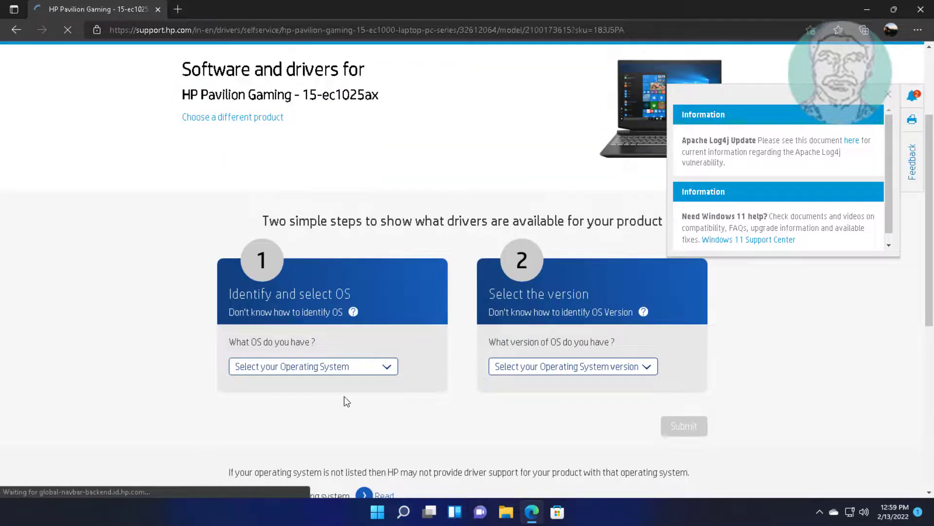
# Step: Choose Windows 11 as both the operating system and its version, and submit the selection
pyautogui.click(388, 371)
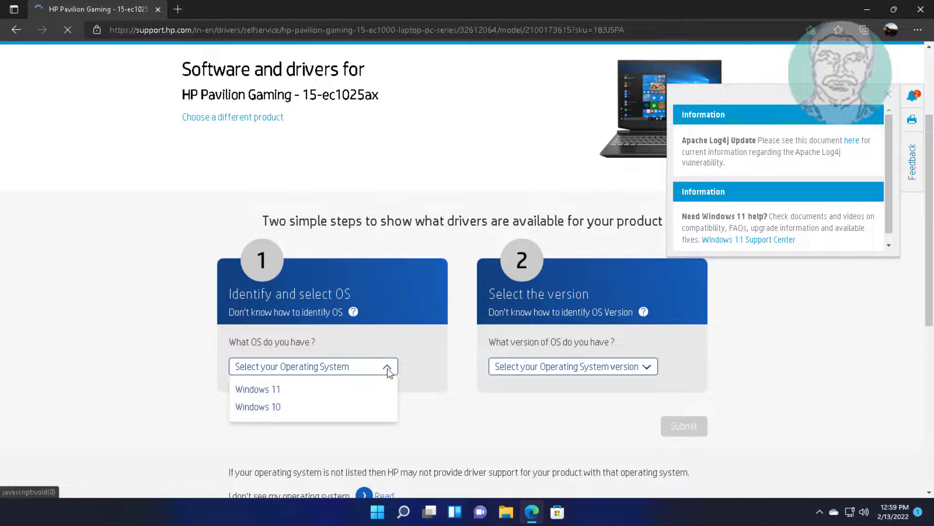
pyautogui.click(253, 390)
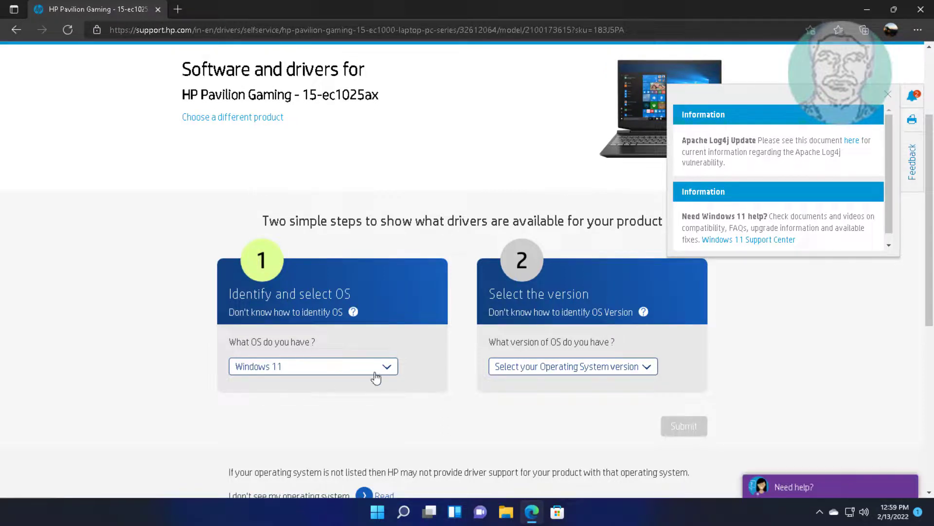
pyautogui.click(649, 368)
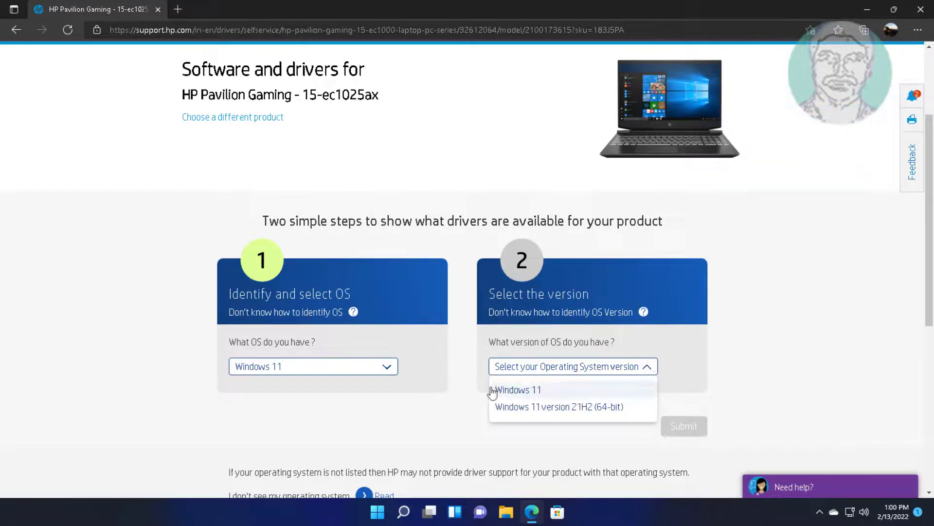
pyautogui.click(510, 393)
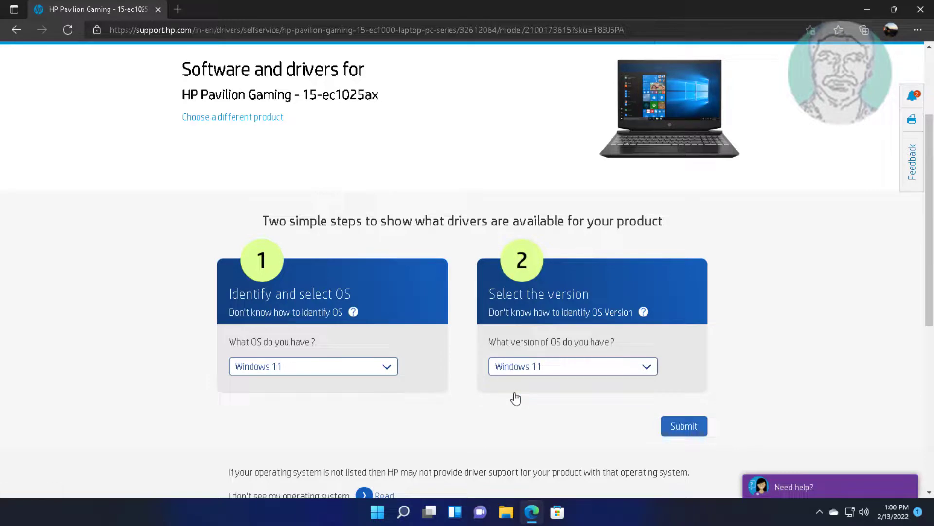
pyautogui.click(685, 427)
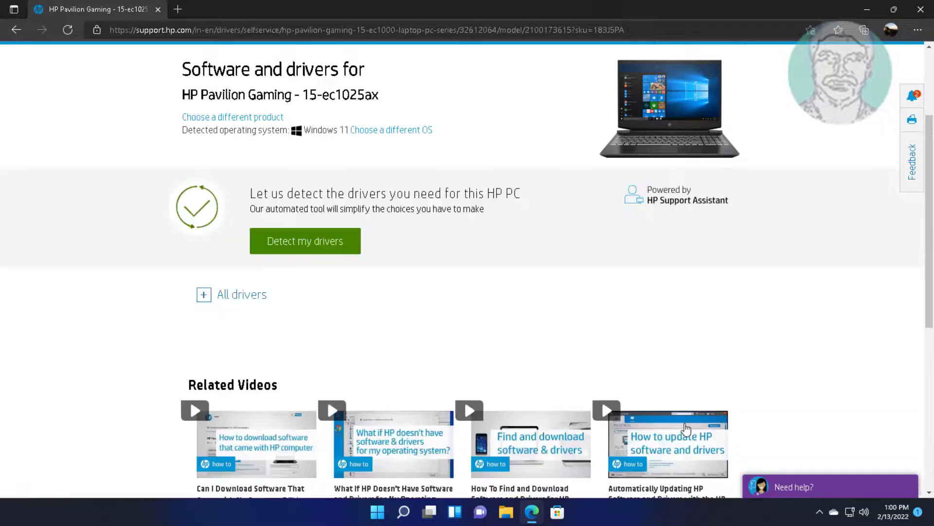
# Step: Expand the list of all drivers and its Driver-Audio category
pyautogui.scroll(-4, 414, 330)
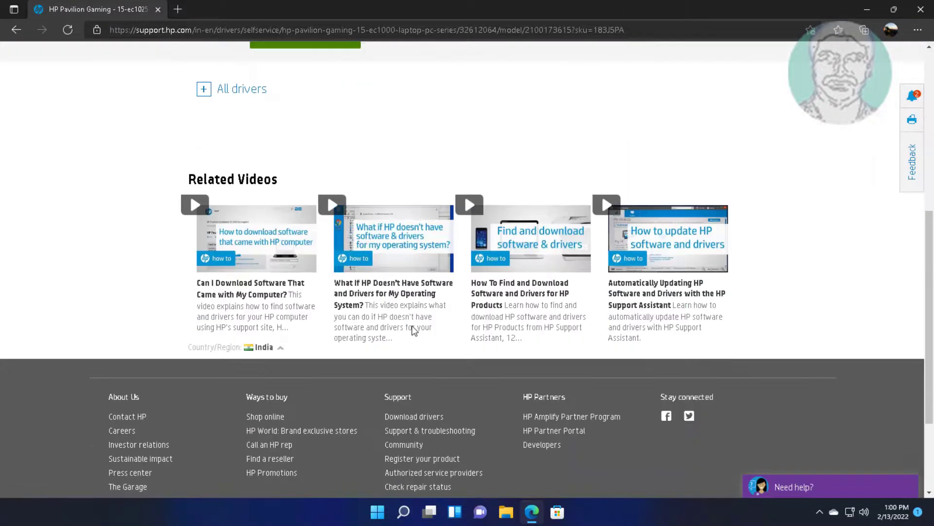
pyautogui.scroll(3, 413, 327)
pyautogui.click(207, 231)
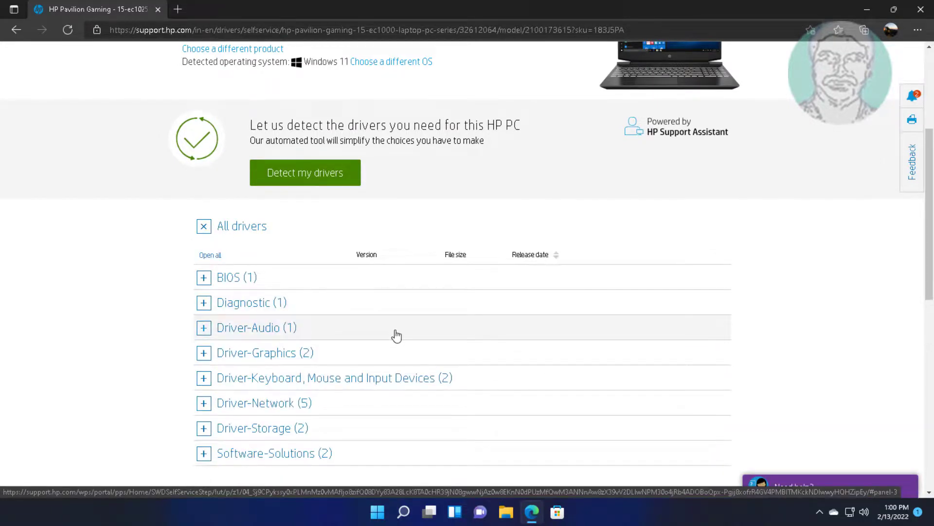
pyautogui.scroll(-1, 397, 336)
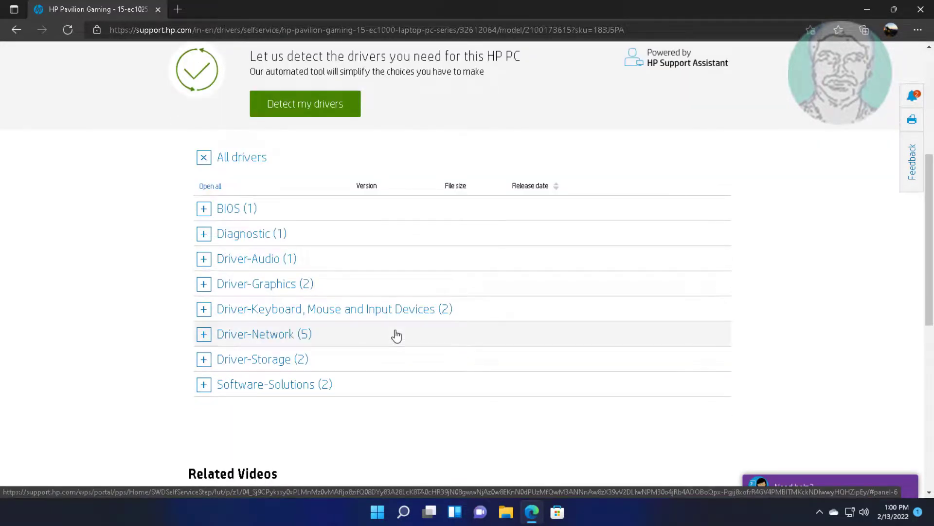
pyautogui.click(204, 259)
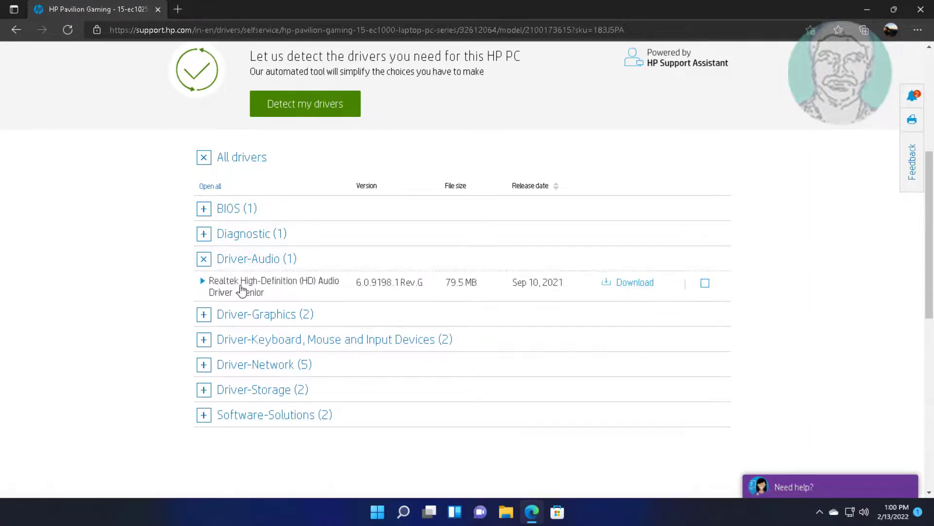
# Step: Download the Realtek High-Definition (HD) Audio Driver manually without the install assistant, and keep the flagged file sp133204.exe
pyautogui.click(626, 285)
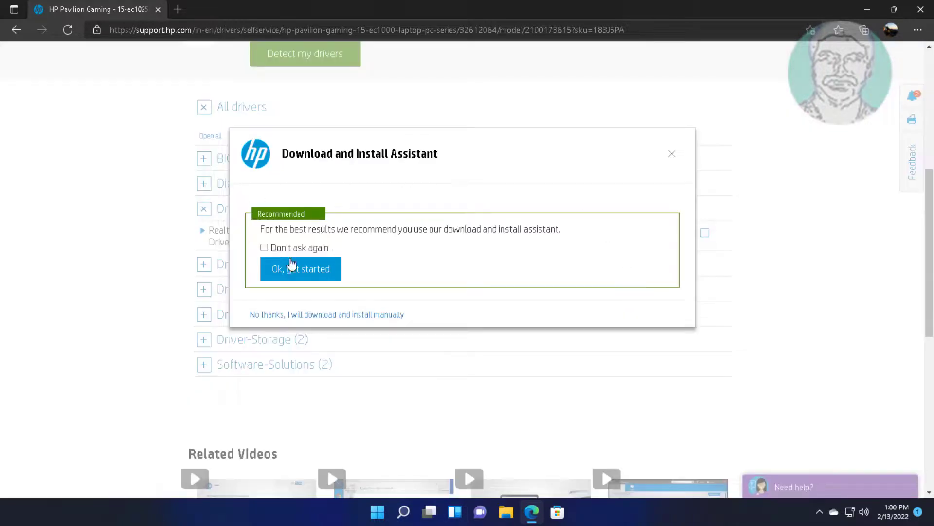
pyautogui.click(358, 317)
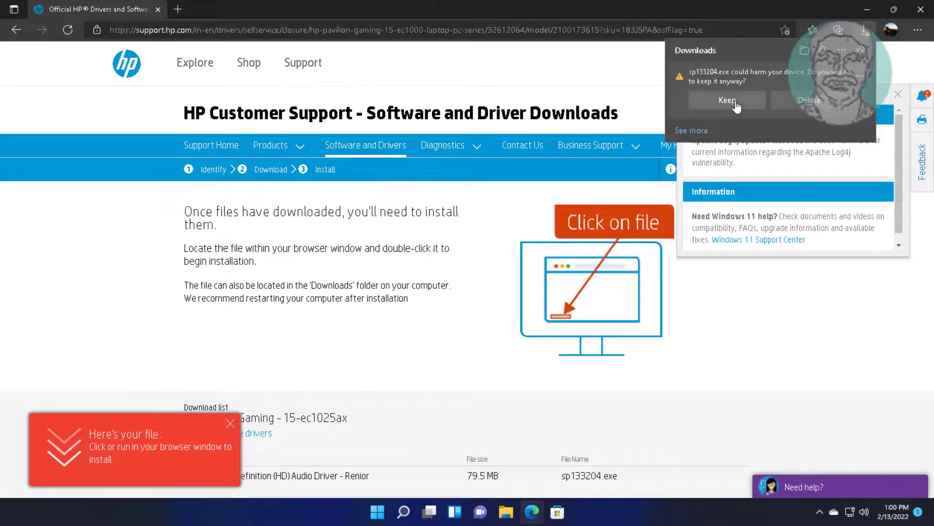
pyautogui.click(727, 100)
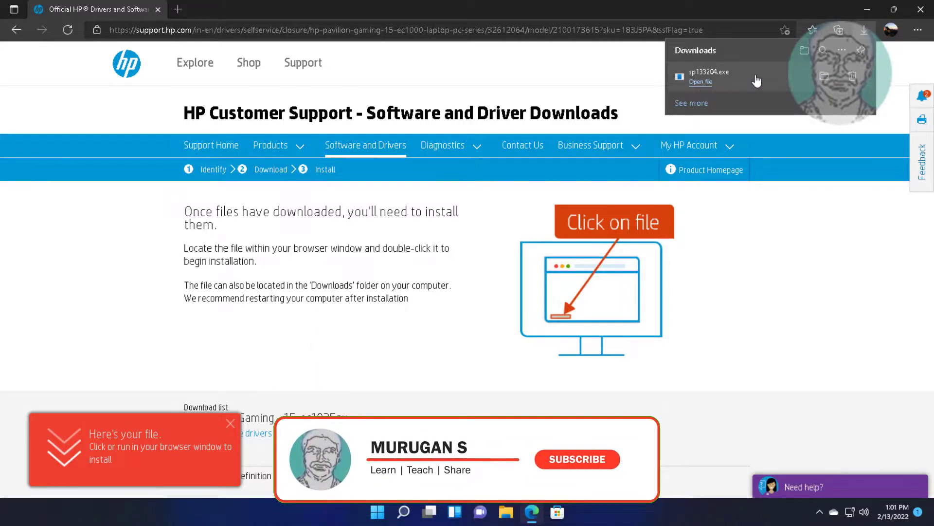
# Step: Minimize the browser and run the Realtek audio driver installer, accepting the license terms and saving the files in c:\SWSetup\SP133204
pyautogui.click(867, 10)
pyautogui.click(421, 353)
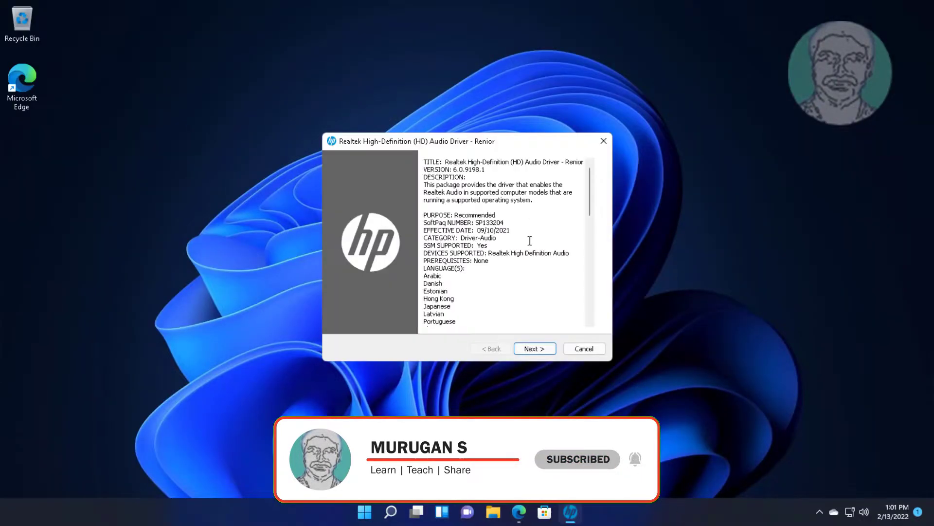
pyautogui.click(540, 347)
pyautogui.click(365, 309)
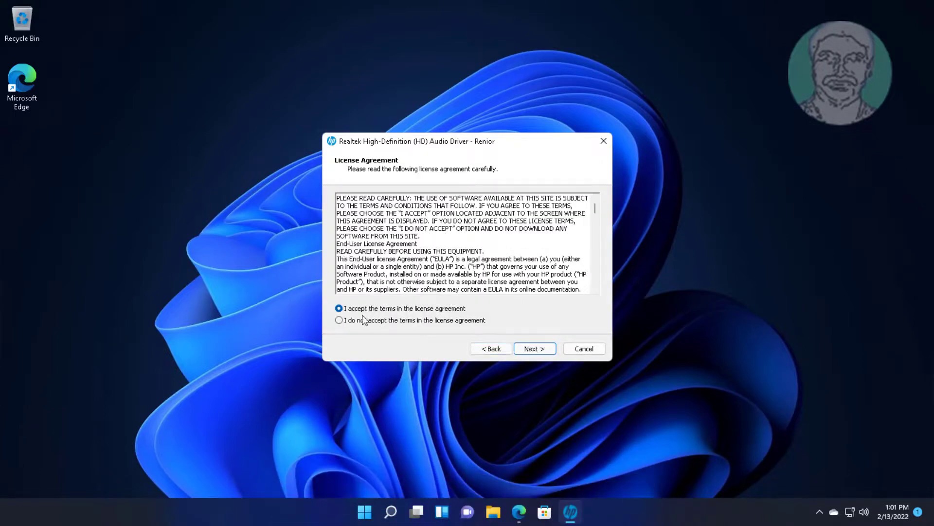
pyautogui.click(539, 348)
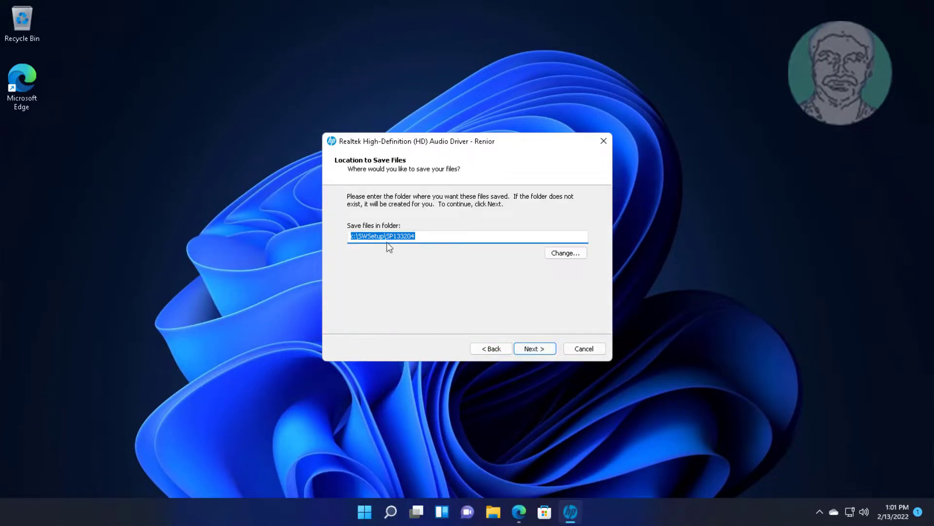
pyautogui.click(545, 349)
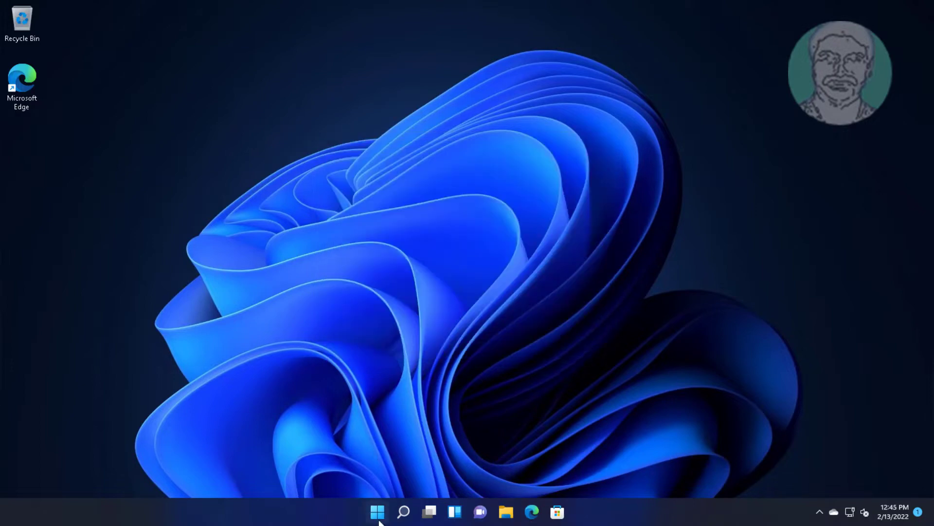
# Step: Restart the computer
pyautogui.click(379, 513)
pyautogui.click(616, 467)
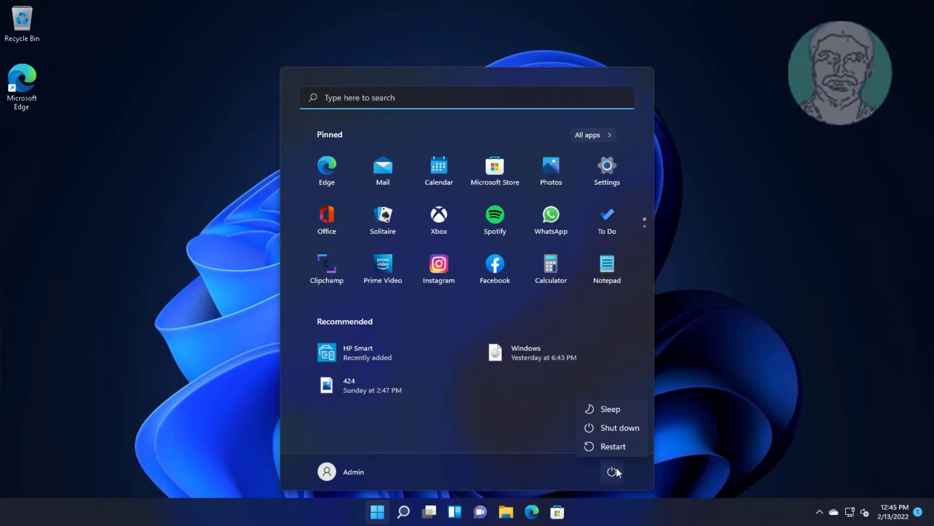
pyautogui.click(623, 444)
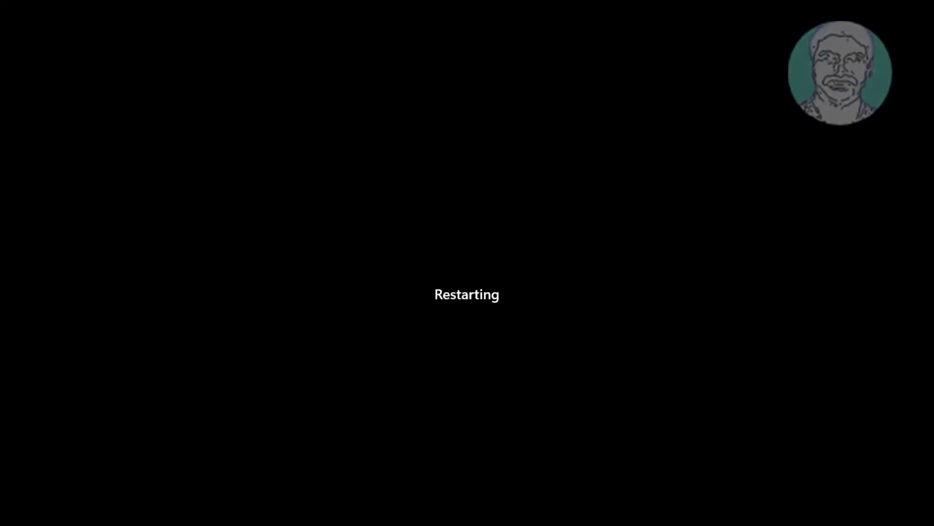